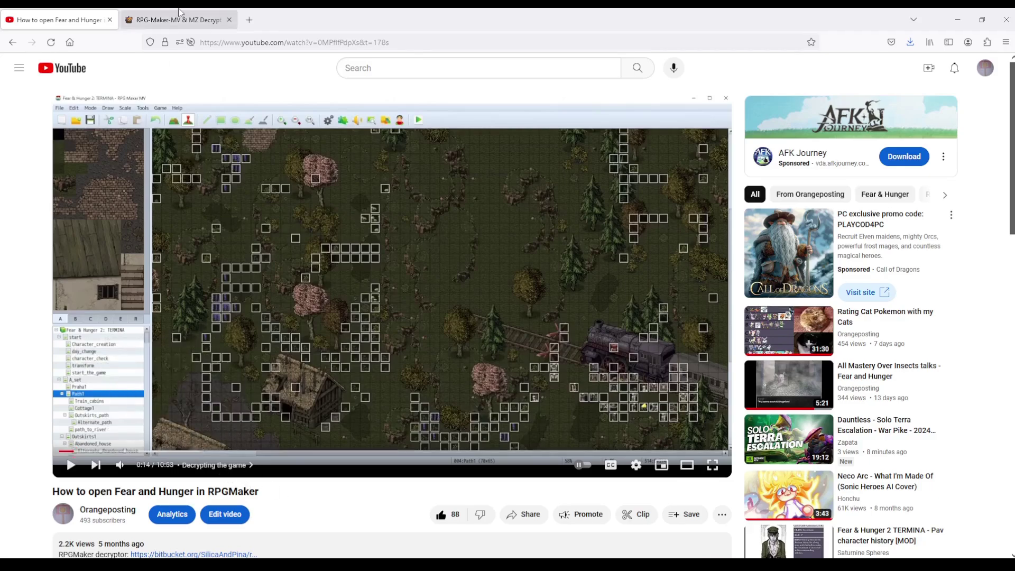
# Step: Open the petschko.org decrypter link from the video's pinned comment in a new tab
pyautogui.scroll(-2, 238, 476)
pyautogui.click(195, 437)
pyautogui.scroll(-15, 195, 436)
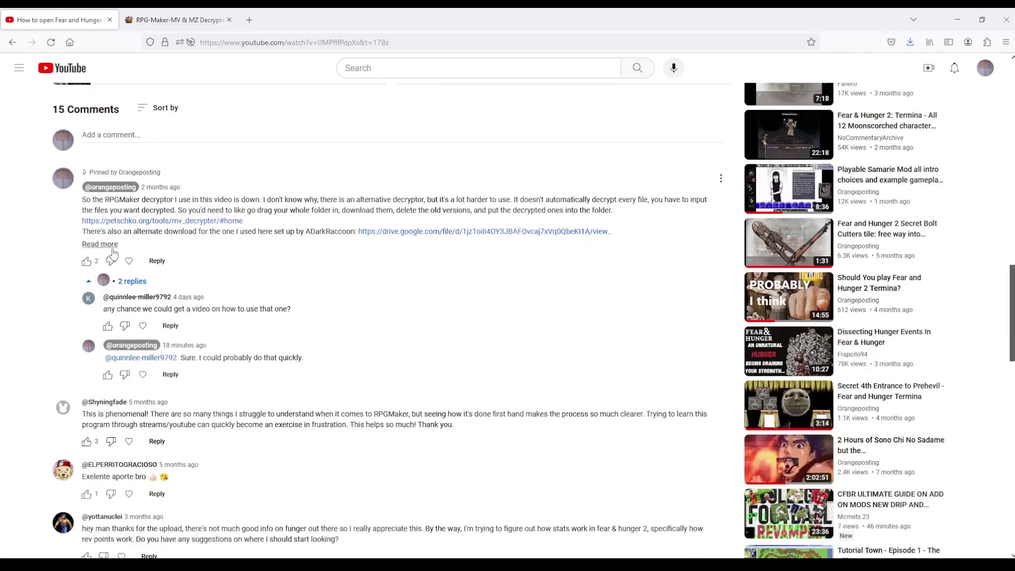
pyautogui.click(132, 244)
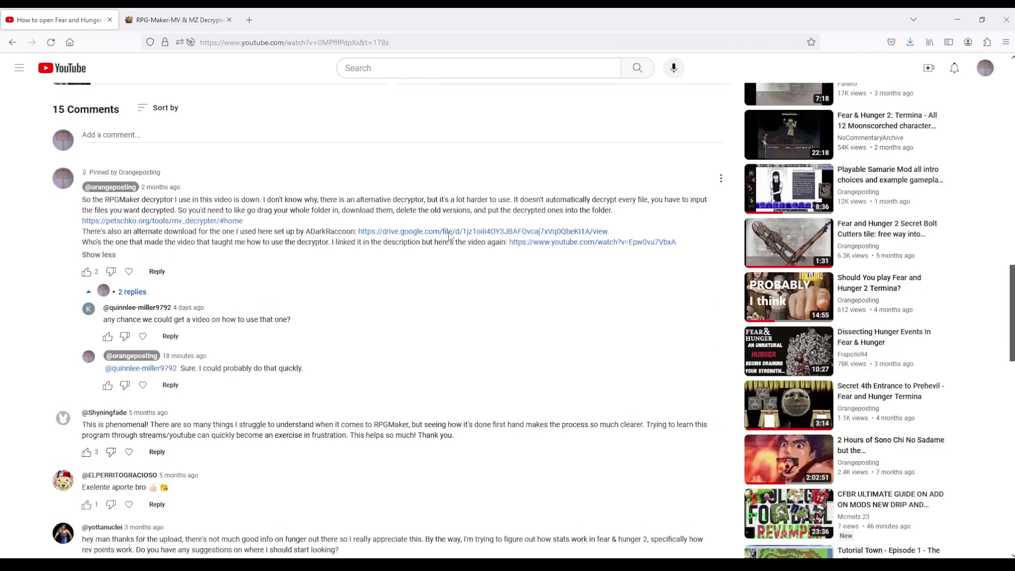
pyautogui.click(162, 220)
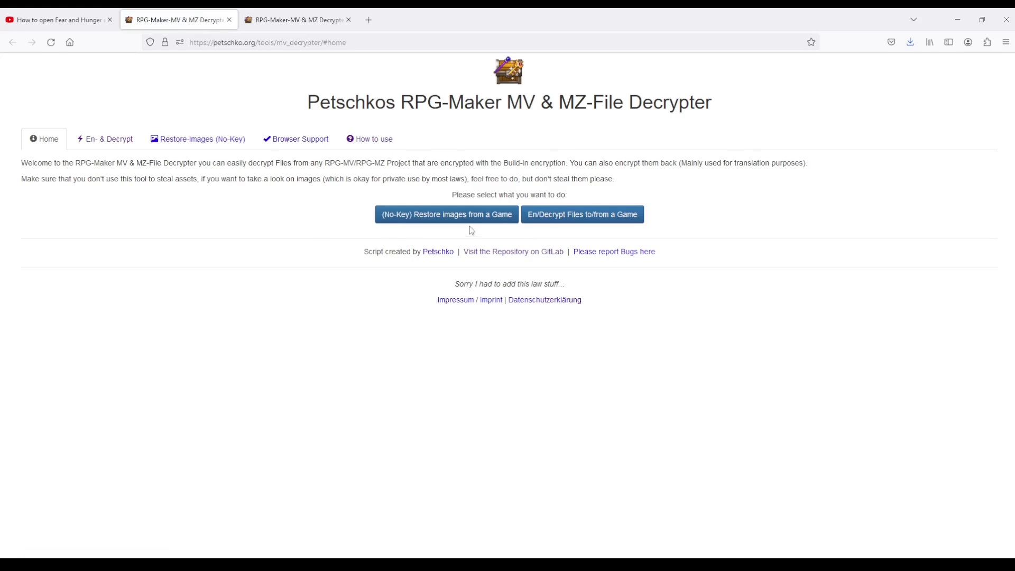
# Step: Switch the decrypter to its '(No-Key) Restore images from a Game' page
pyautogui.click(416, 218)
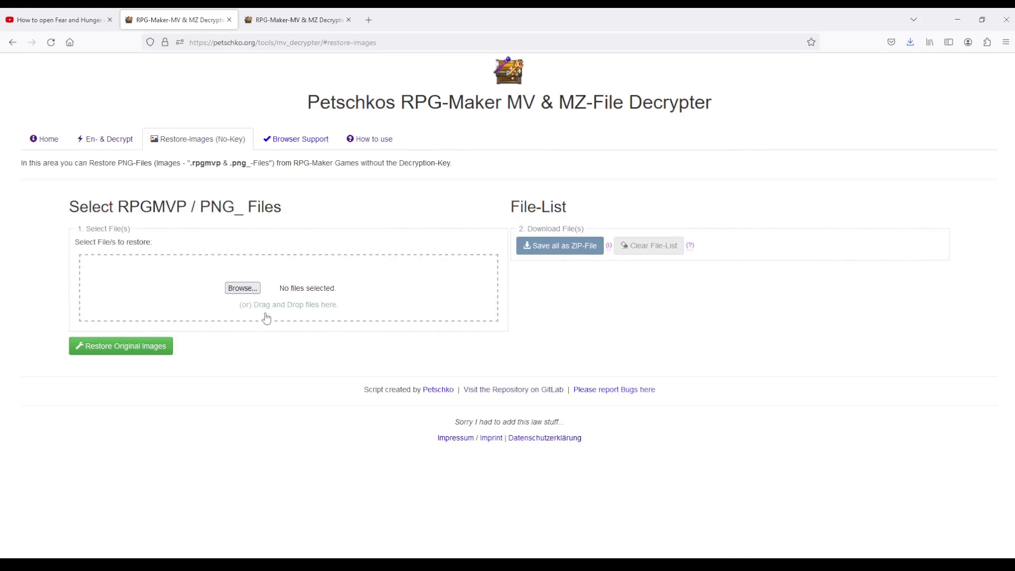
# Step: Navigate File Explorer to Fear & Hunger 2 Termina > www > img
pyautogui.hotkey('alt', 'Tab')
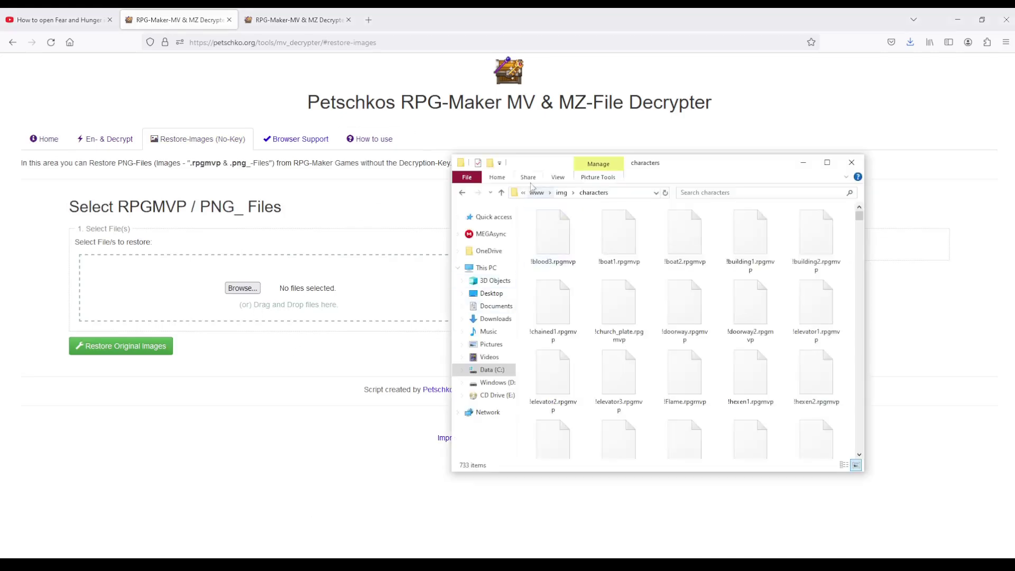
pyautogui.click(536, 192)
pyautogui.click(544, 193)
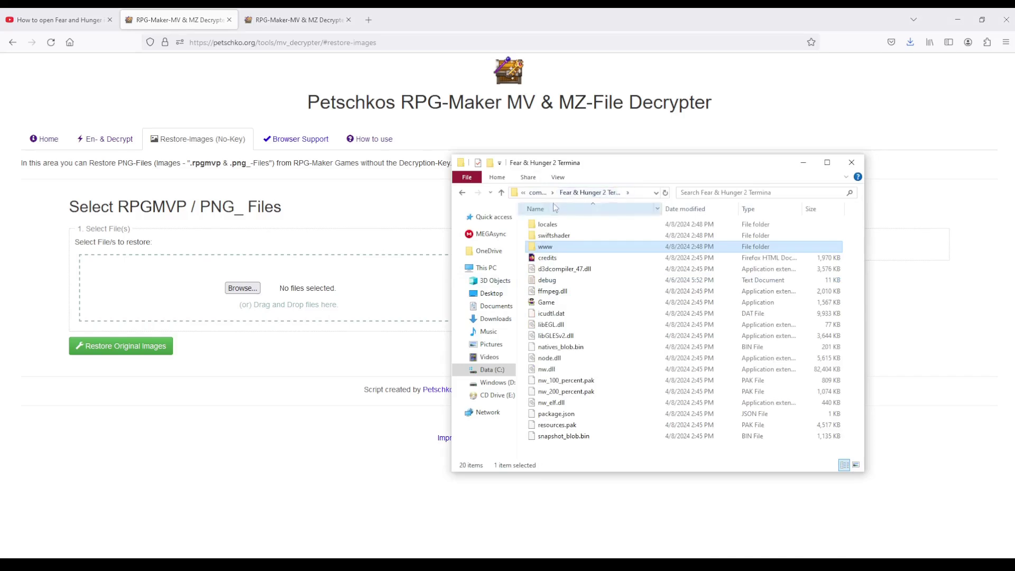
pyautogui.click(537, 193)
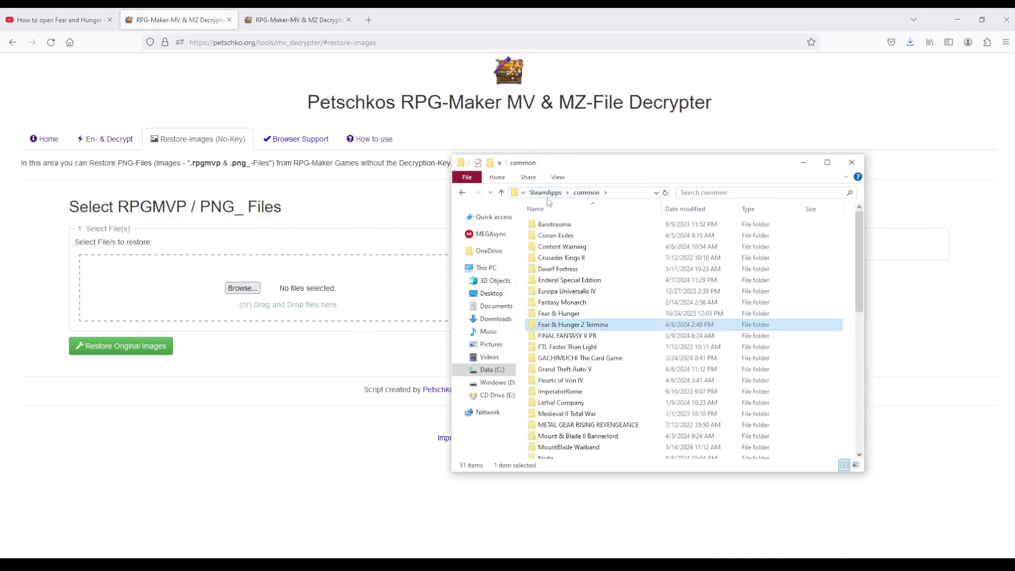
pyautogui.doubleClick(582, 326)
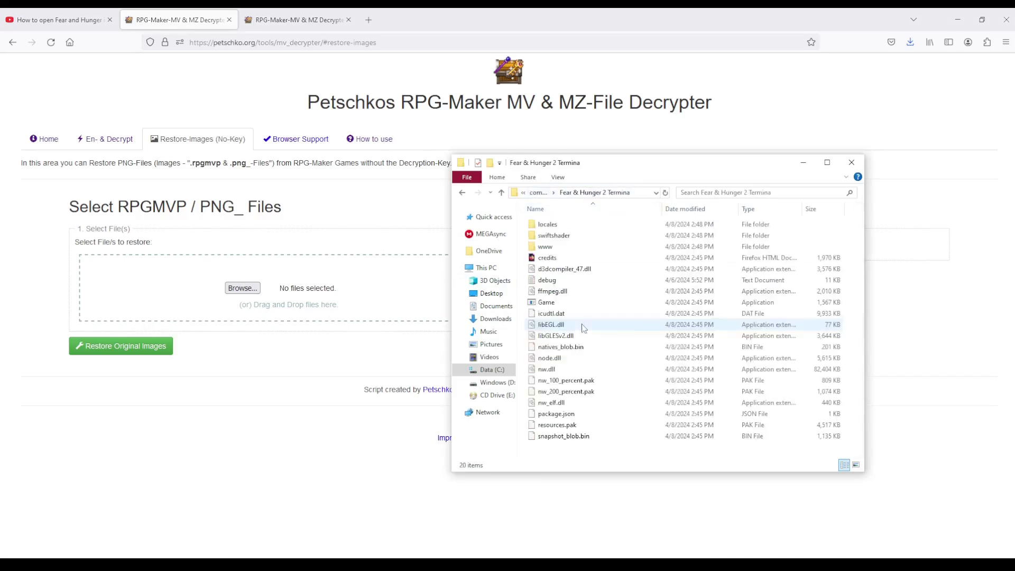
pyautogui.doubleClick(576, 249)
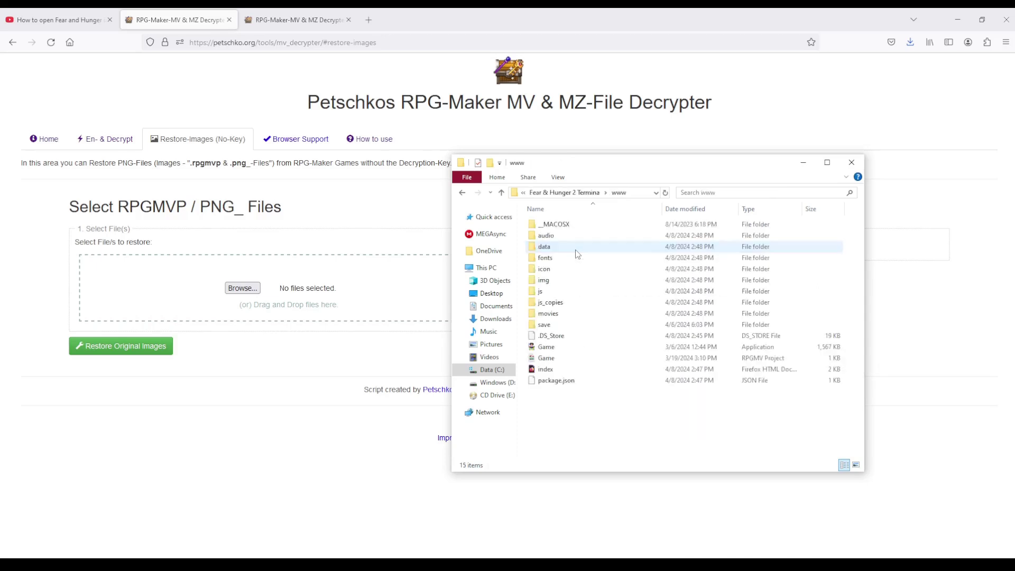
pyautogui.click(561, 193)
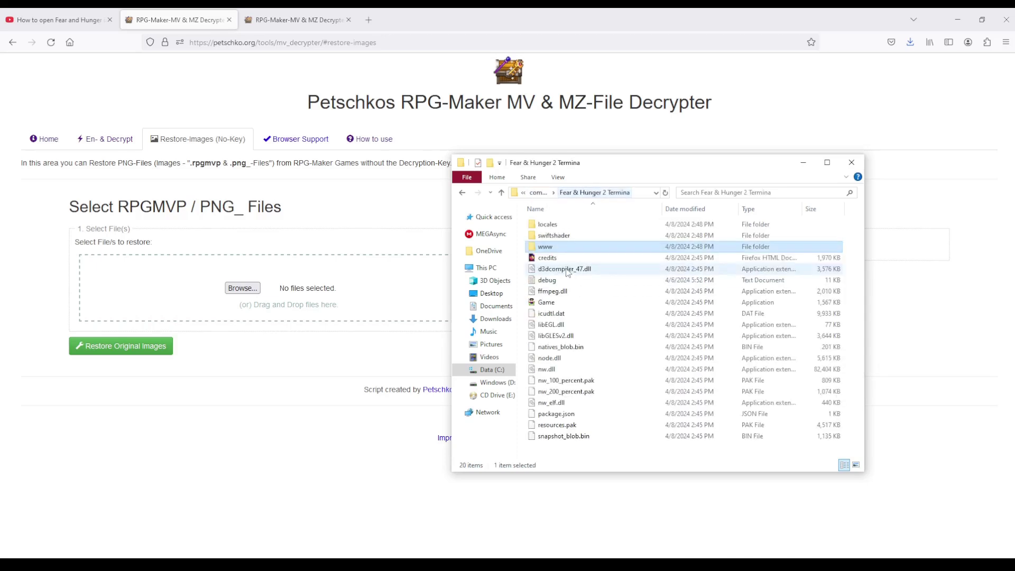
pyautogui.doubleClick(569, 251)
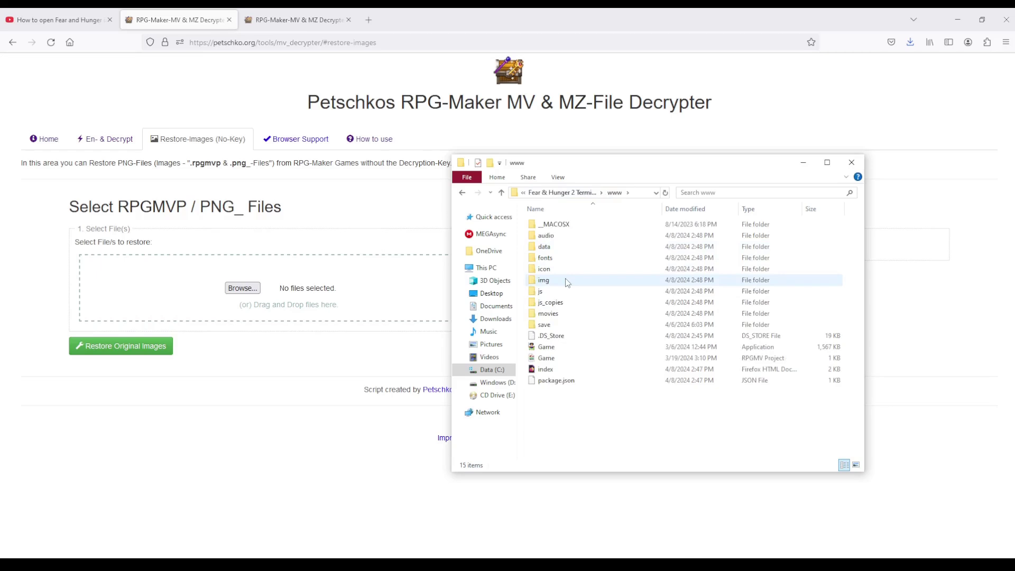
pyautogui.doubleClick(567, 281)
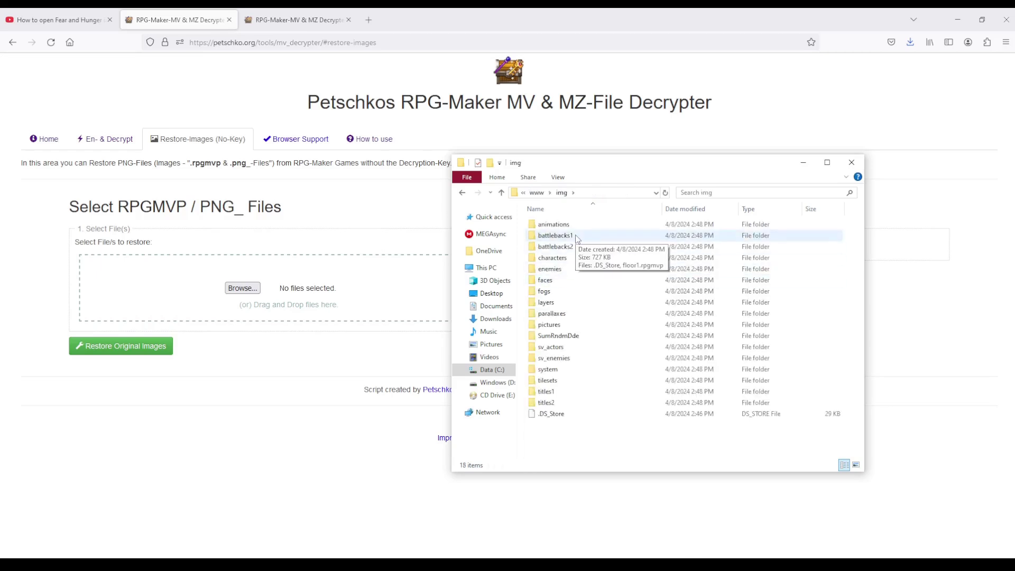
# Step: Open the tilesets folder and drop all 187 files onto the decrypter's drop zone
pyautogui.doubleClick(560, 259)
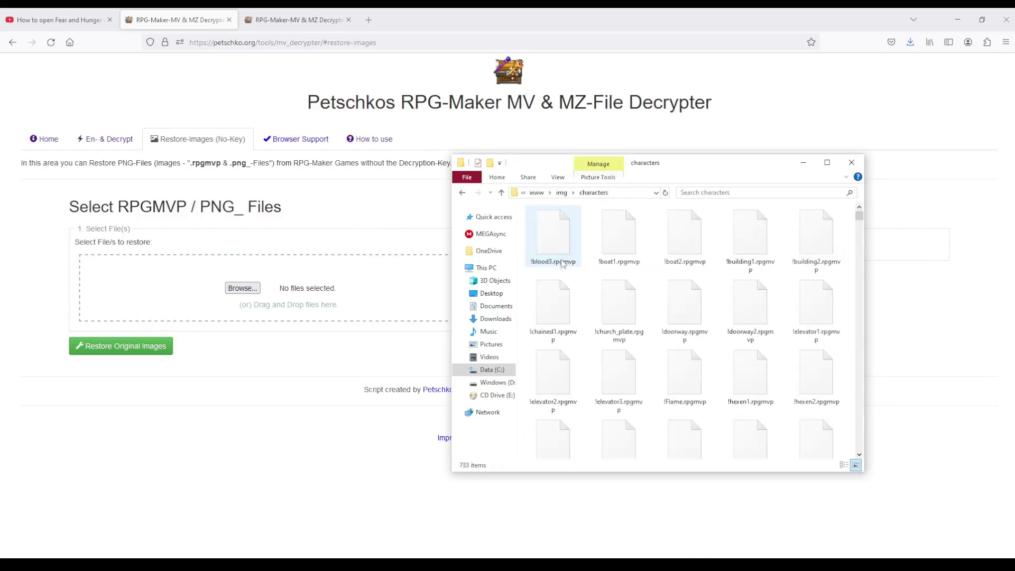
pyautogui.click(561, 193)
pyautogui.doubleClick(548, 380)
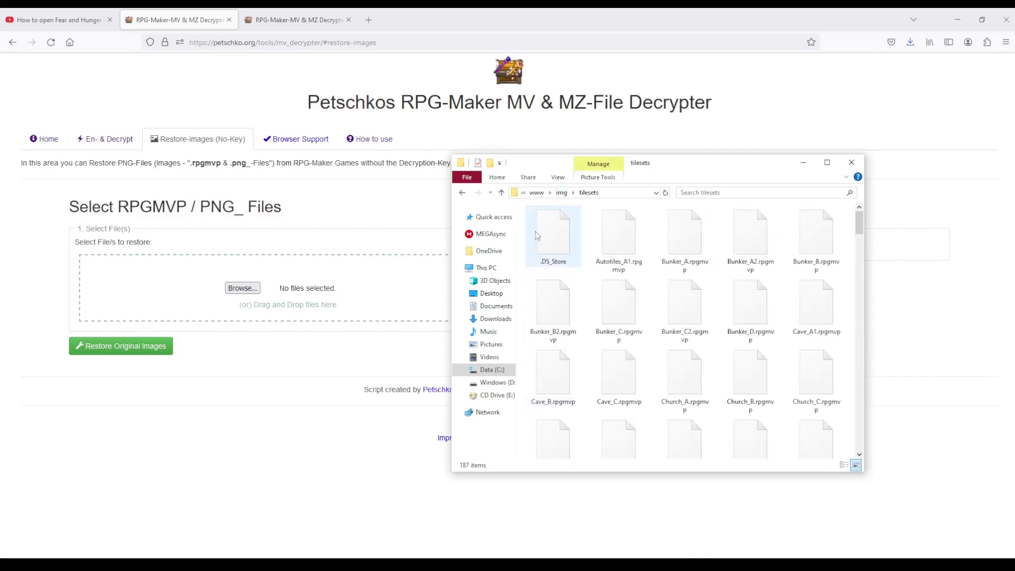
pyautogui.moveTo(585, 256); pyautogui.dragTo(801, 473)
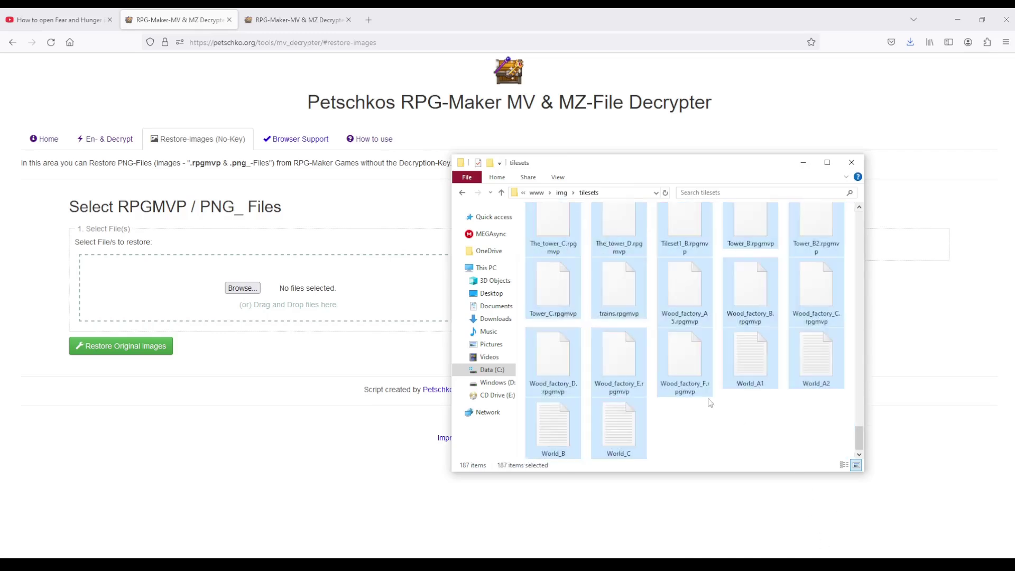
pyautogui.moveTo(697, 369); pyautogui.dragTo(284, 291)
# Step: Restore the 187 tileset files to images and save them all as a ZIP file
pyautogui.click(266, 339)
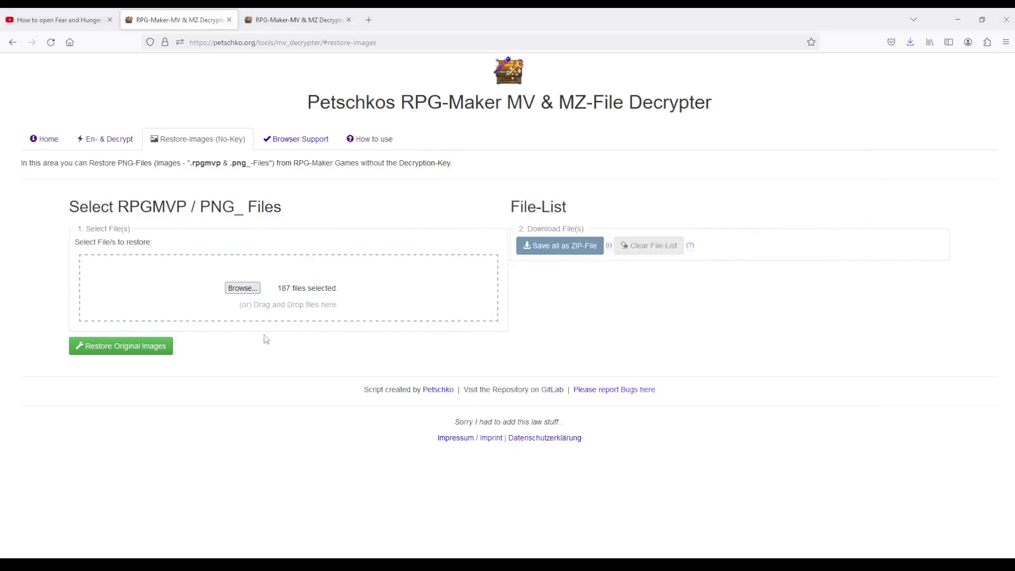
pyautogui.click(158, 347)
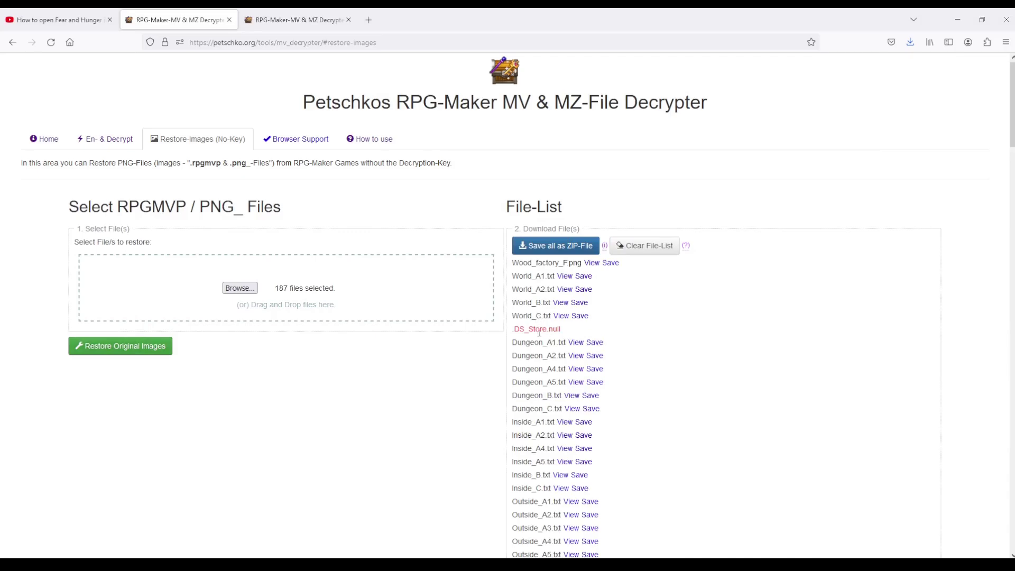
pyautogui.scroll(-20, 536, 331)
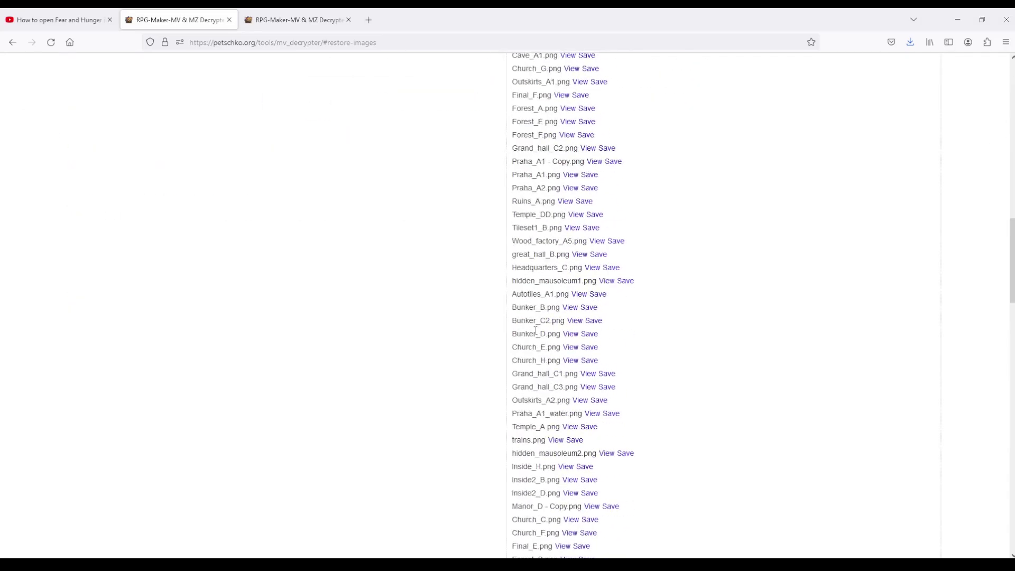
pyautogui.scroll(20, 536, 330)
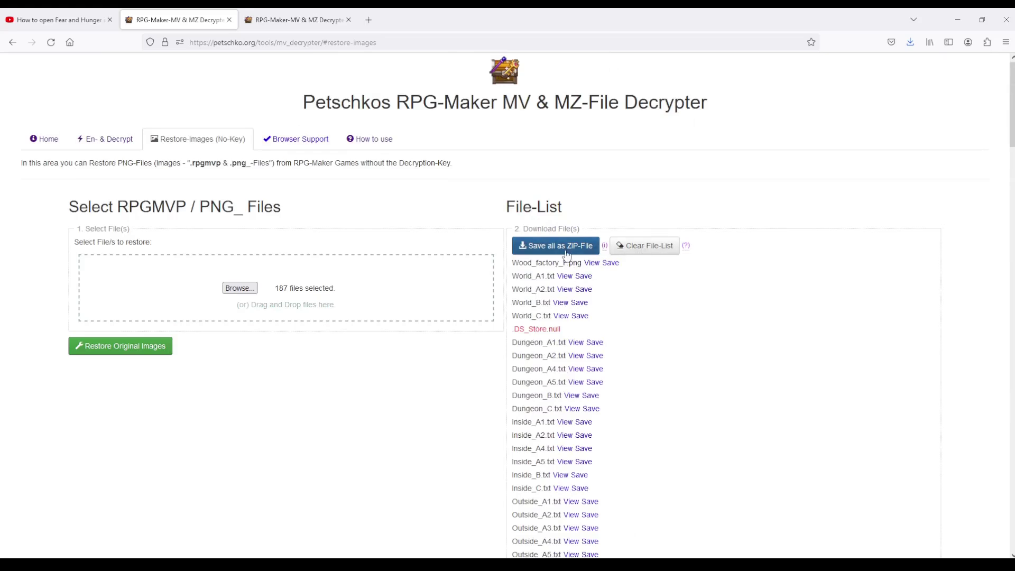
pyautogui.click(567, 255)
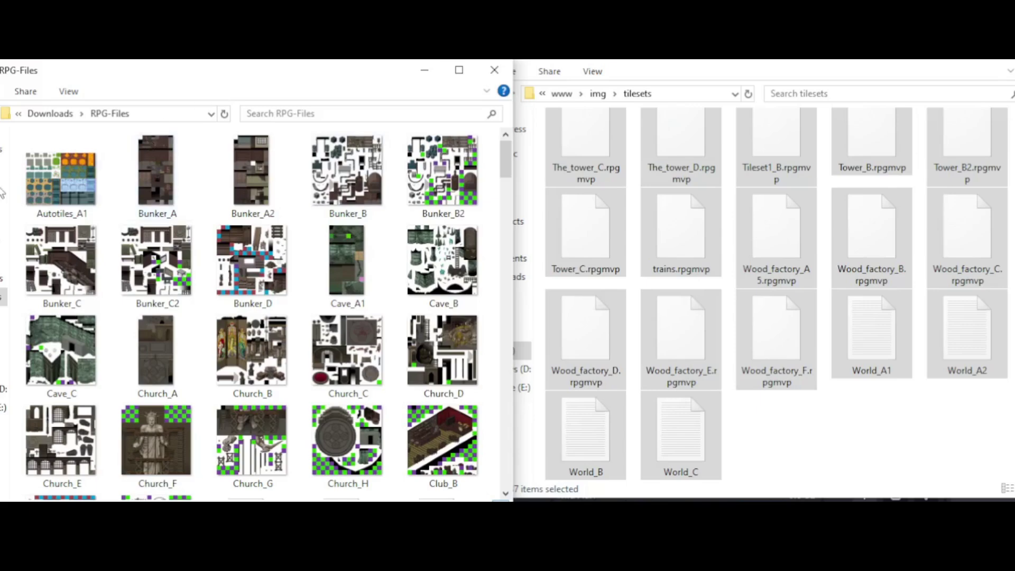
# Step: Move the restored RPG-Files into tilesets, skipping duplicates, then undo the move
pyautogui.moveTo(11, 189); pyautogui.dragTo(447, 523)
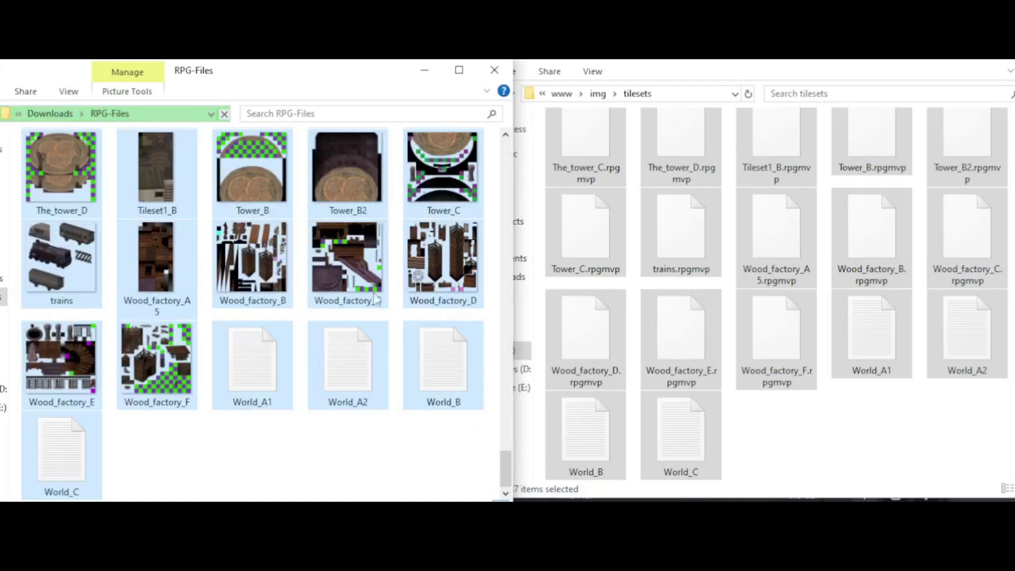
pyautogui.moveTo(360, 259); pyautogui.dragTo(872, 418)
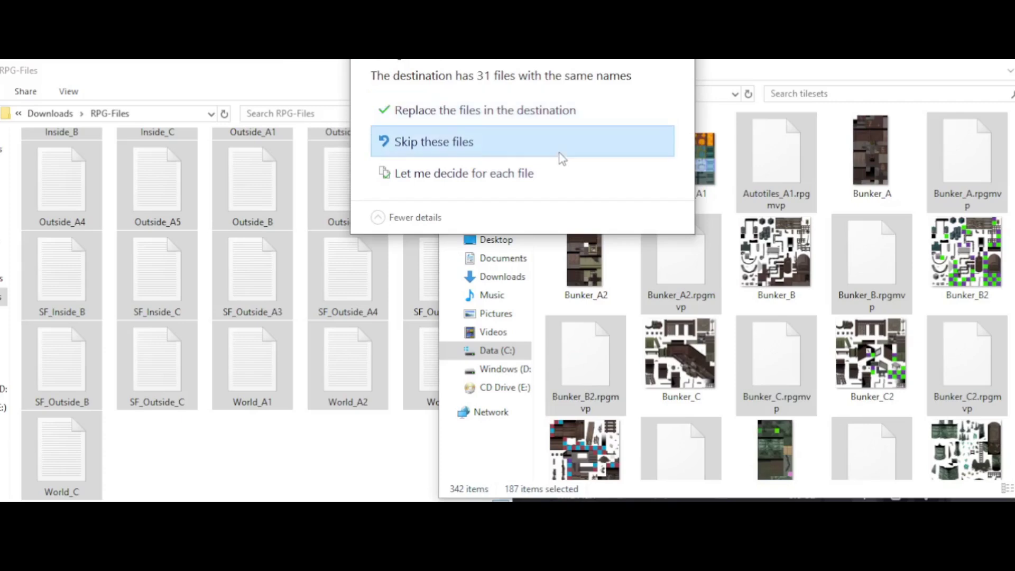
pyautogui.click(560, 154)
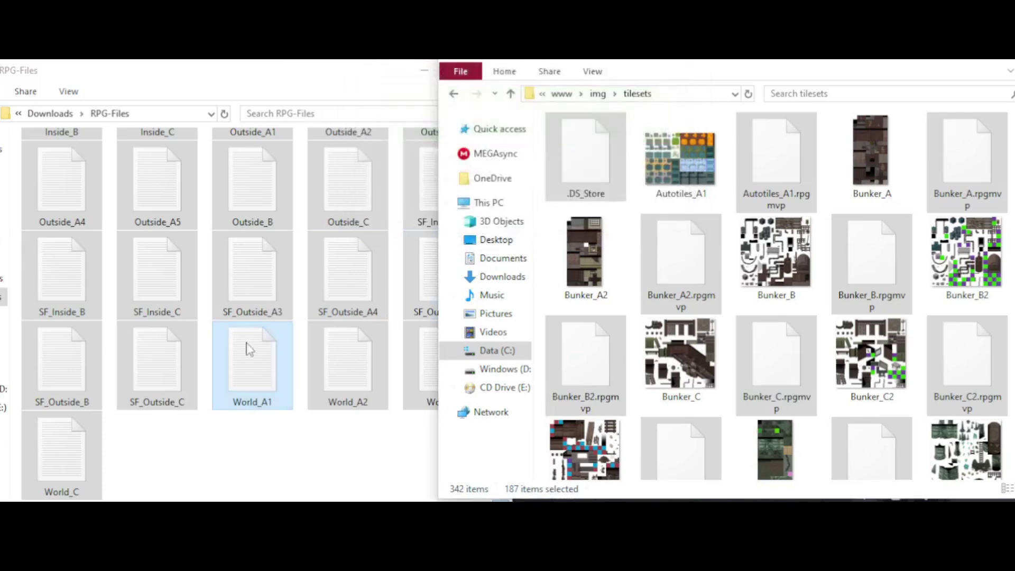
pyautogui.scroll(3, 320, 287)
pyautogui.click(275, 246)
pyautogui.hotkey('ctrl', 'z')
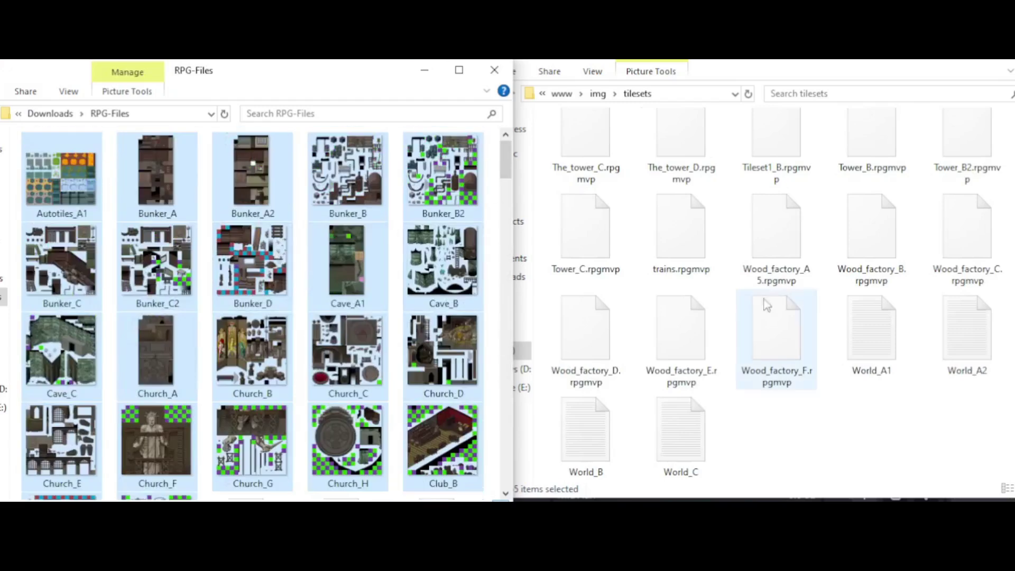
# Step: Move the 155 restored images from RPG-Files into the tilesets folder
pyautogui.click(546, 339)
pyautogui.moveTo(542, 335); pyautogui.dragTo(891, 204)
pyautogui.click(586, 159)
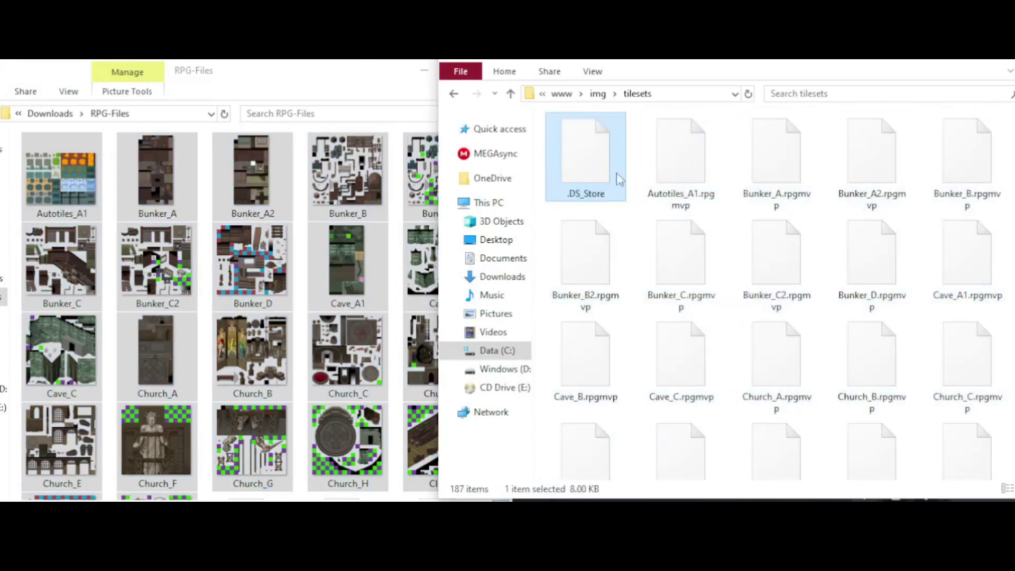
pyautogui.scroll(-15, 284, 270)
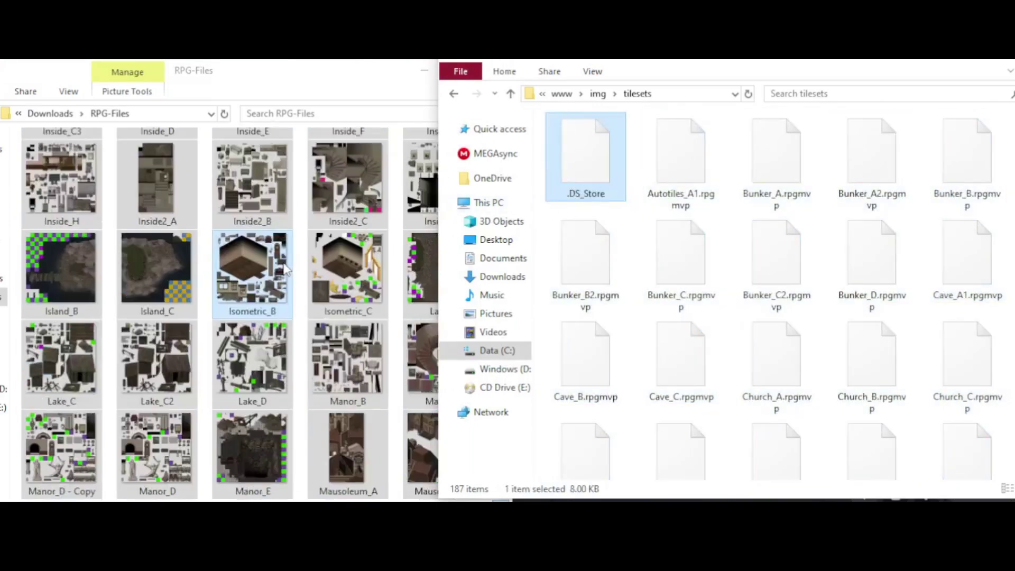
pyautogui.scroll(-10, 284, 269)
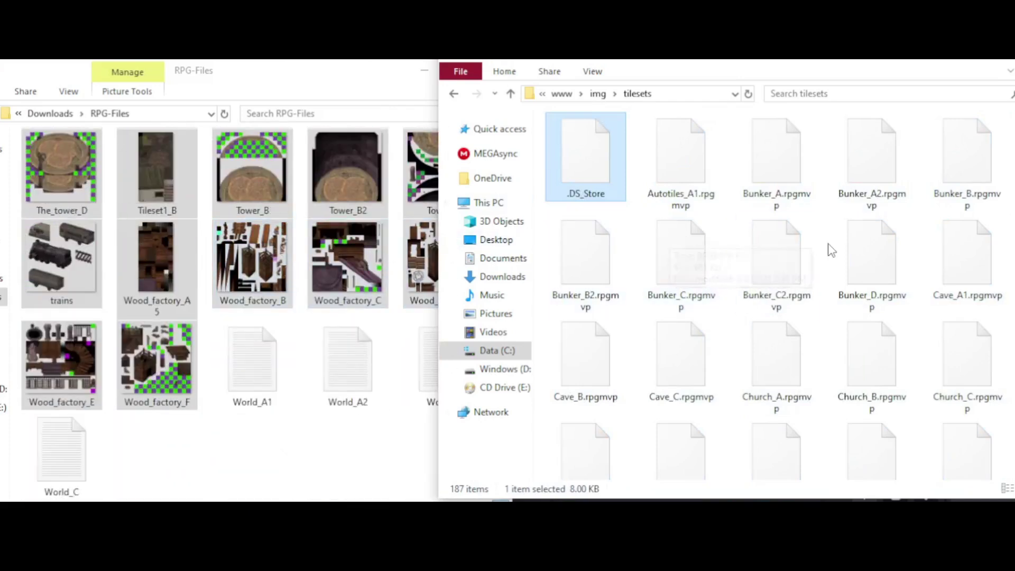
pyautogui.click(264, 275)
pyautogui.moveTo(264, 275); pyautogui.dragTo(715, 290)
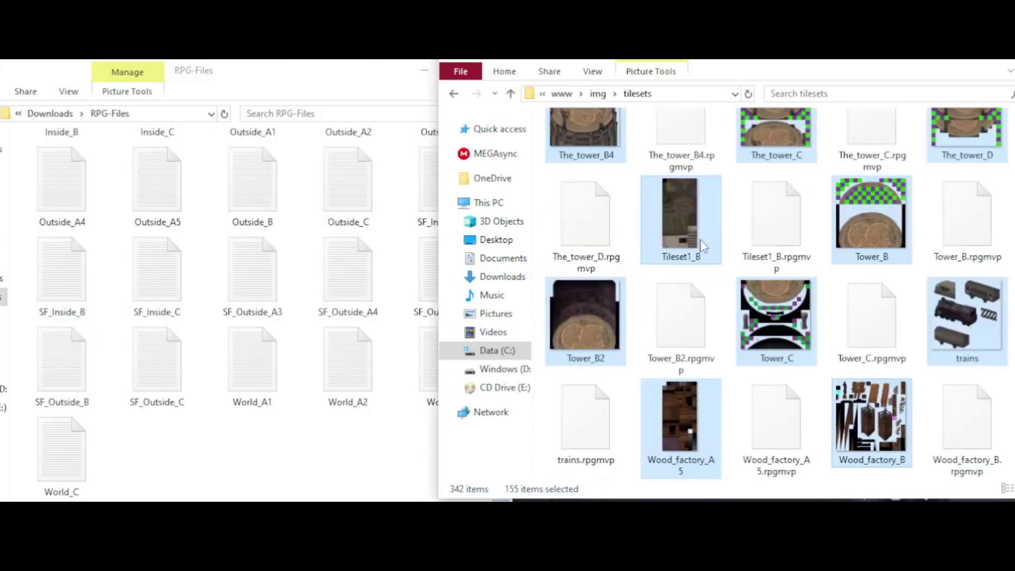
pyautogui.click(703, 244)
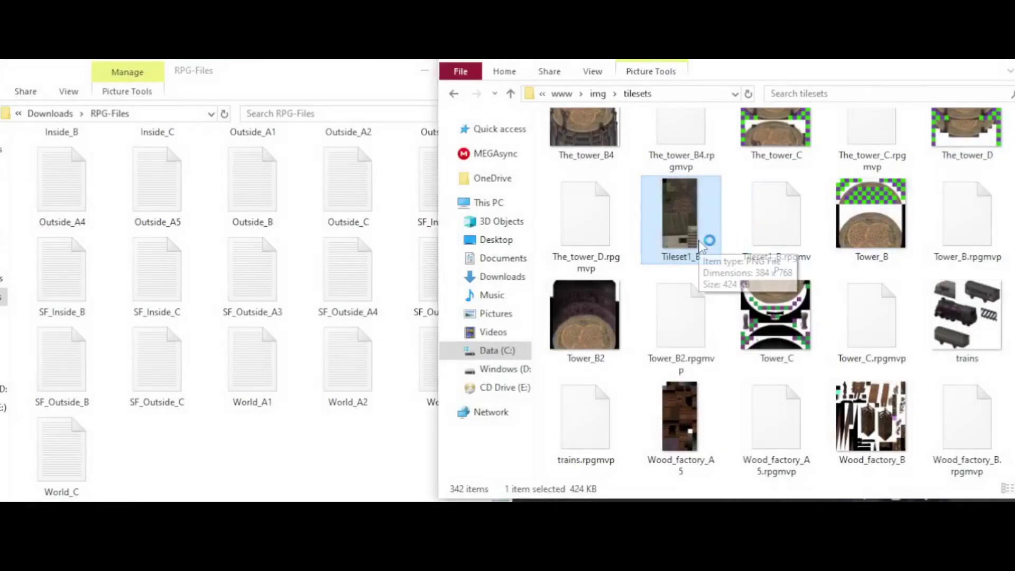
# Step: Select the encrypted Tileset1_B original in the tilesets folder for comparison
pyautogui.click(761, 240)
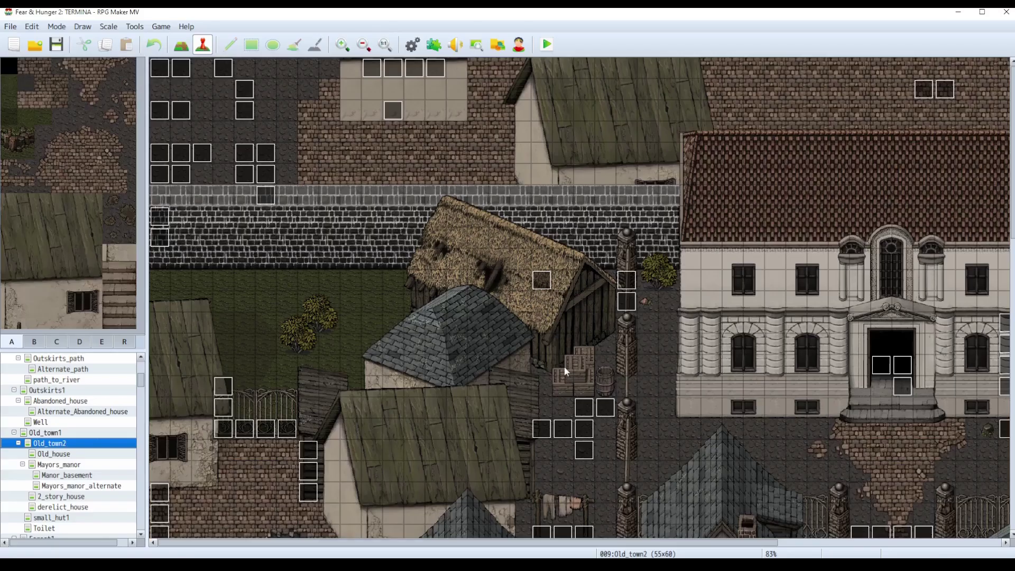
pyautogui.scroll(-2, 579, 369)
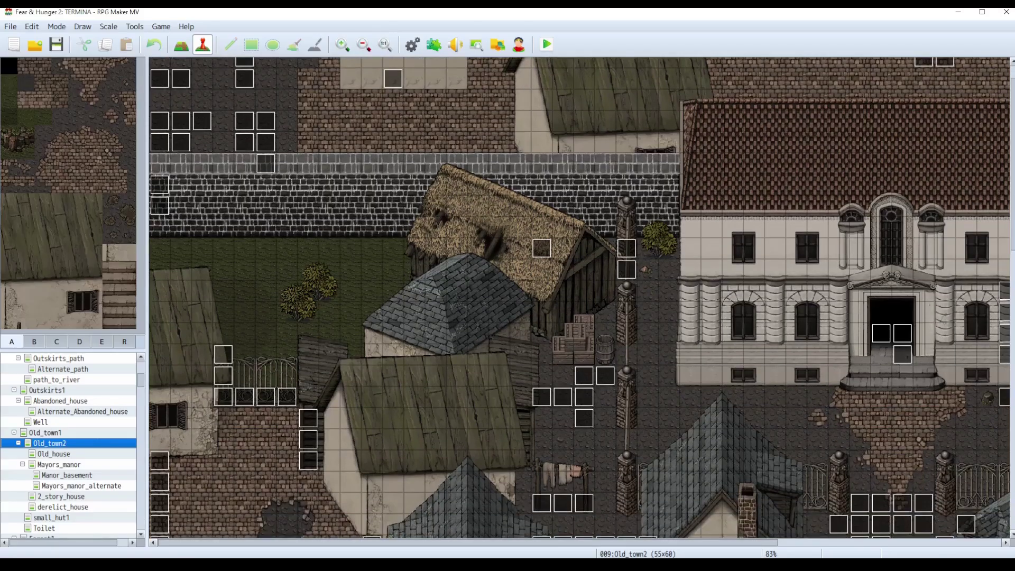
pyautogui.scroll(-8, 581, 299)
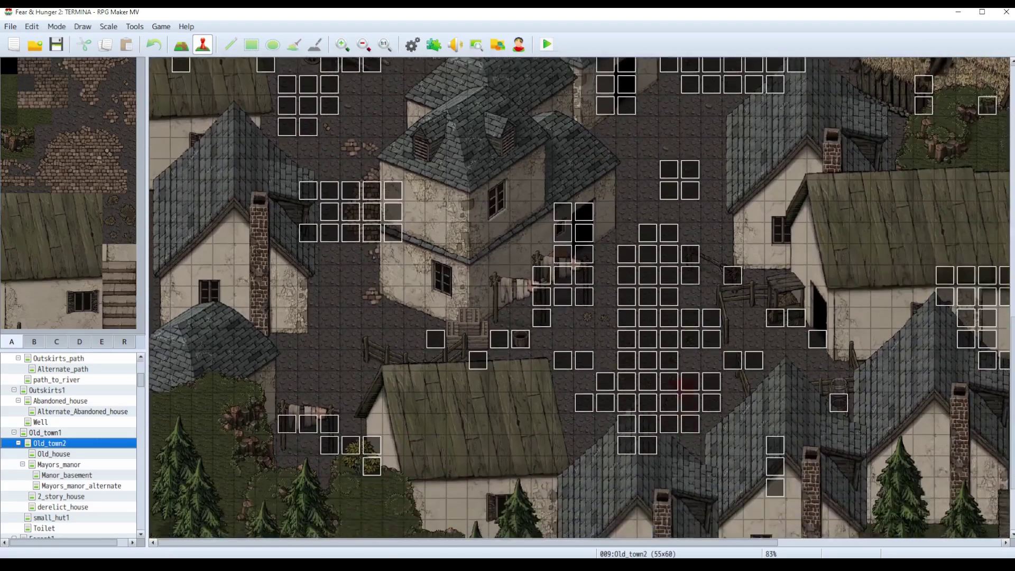
pyautogui.scroll(-1, 582, 299)
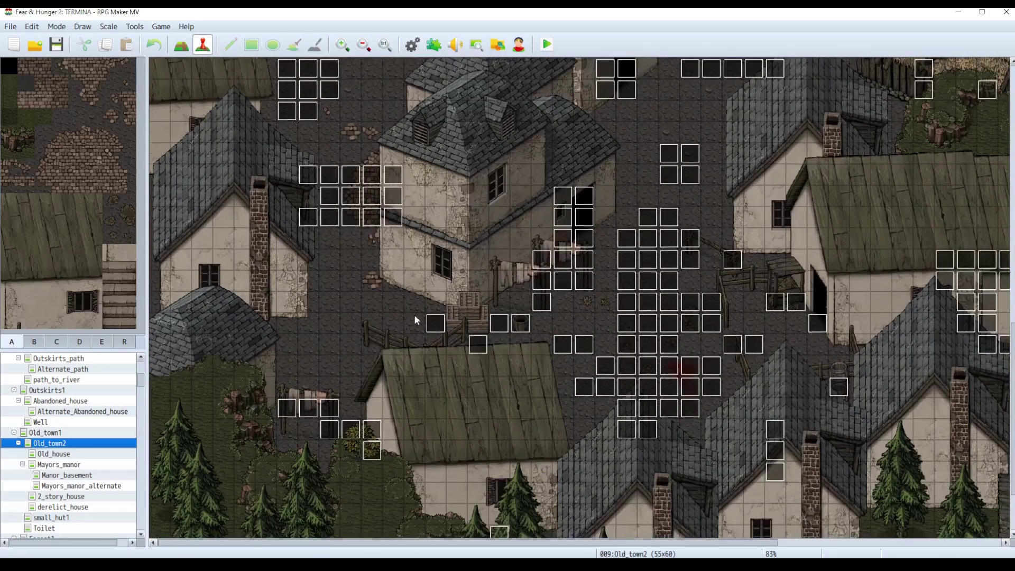
pyautogui.scroll(10, 415, 319)
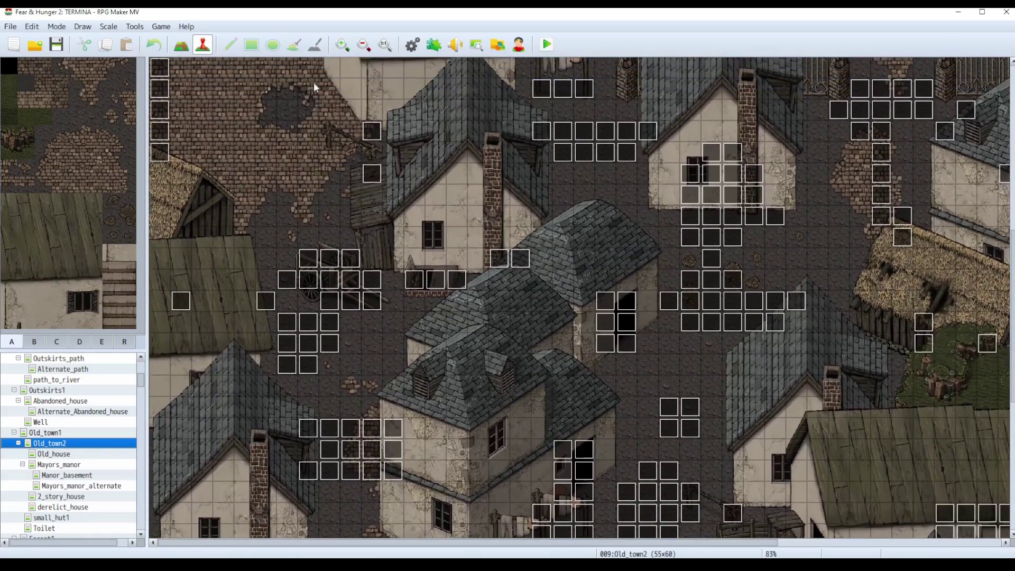
pyautogui.click(135, 27)
pyautogui.click(159, 38)
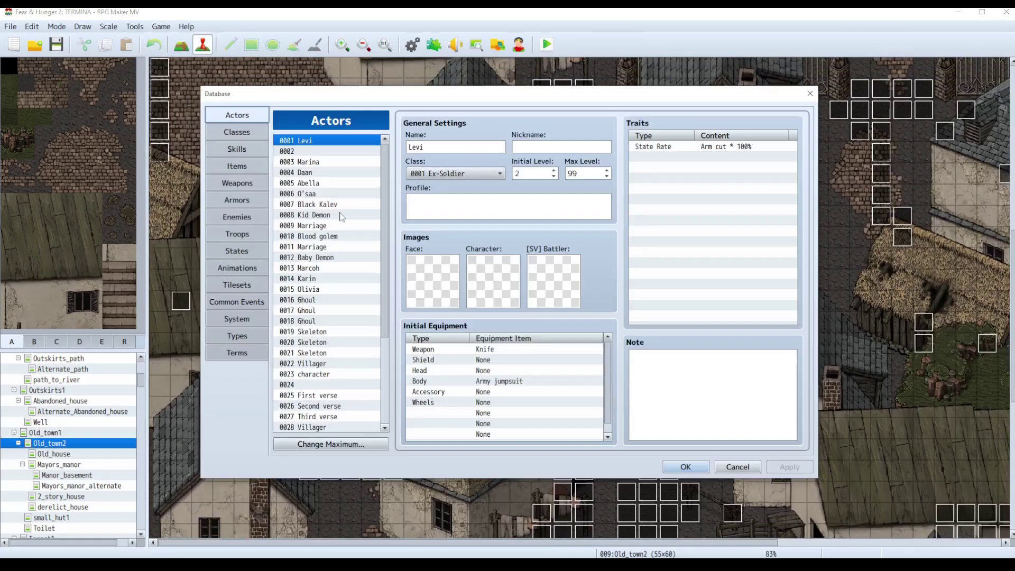
pyautogui.click(328, 185)
pyautogui.click(321, 257)
pyautogui.click(310, 321)
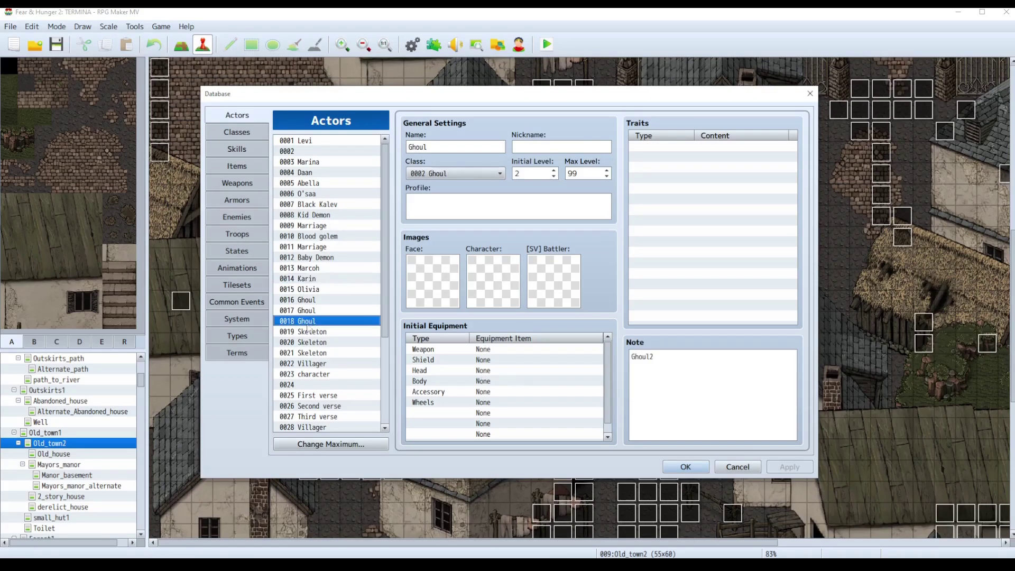
pyautogui.click(225, 165)
pyautogui.click(246, 200)
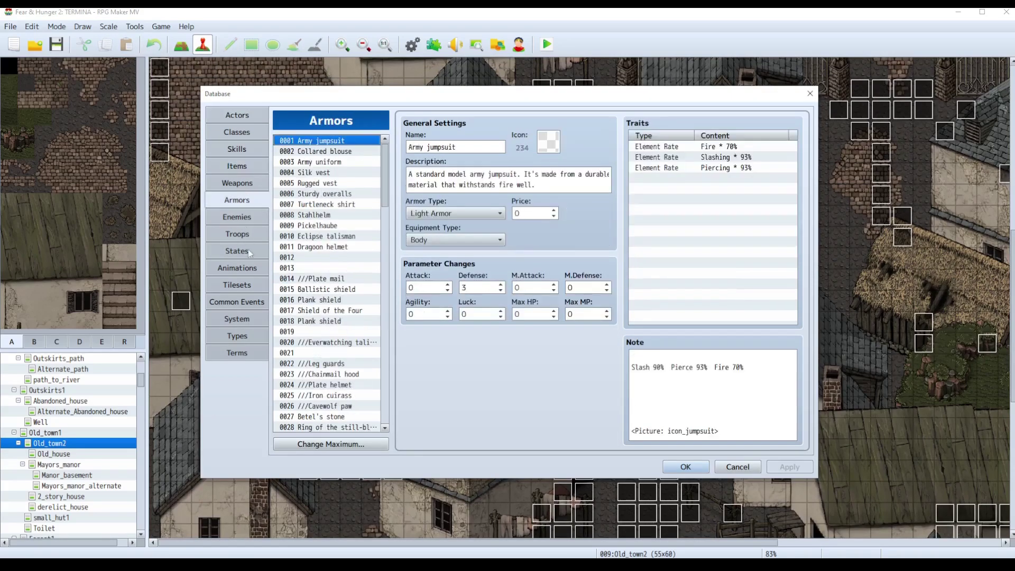
pyautogui.click(237, 217)
pyautogui.click(320, 183)
pyautogui.click(320, 246)
pyautogui.click(320, 289)
pyautogui.click(322, 332)
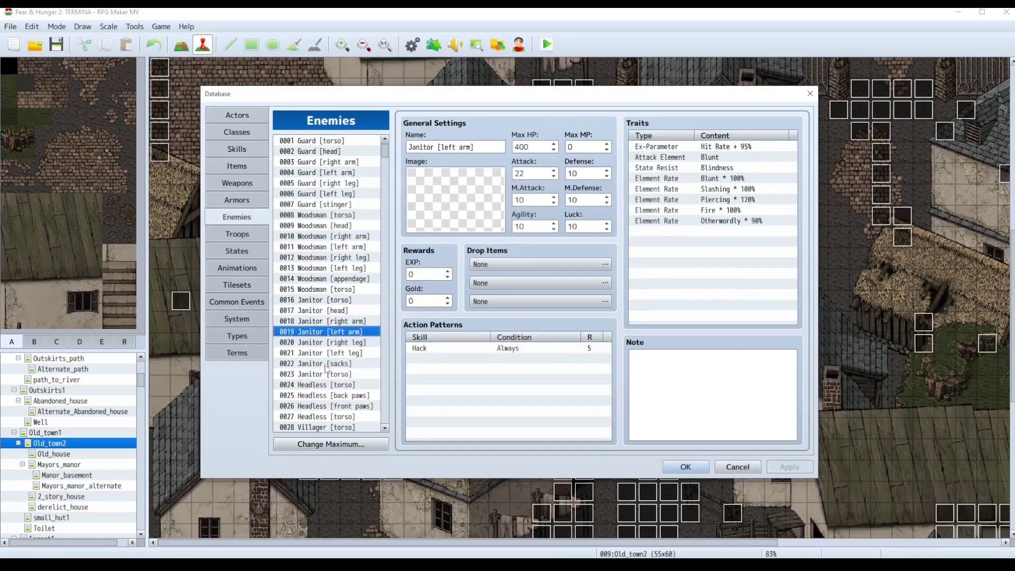
pyautogui.click(325, 364)
pyautogui.click(327, 268)
pyautogui.click(810, 93)
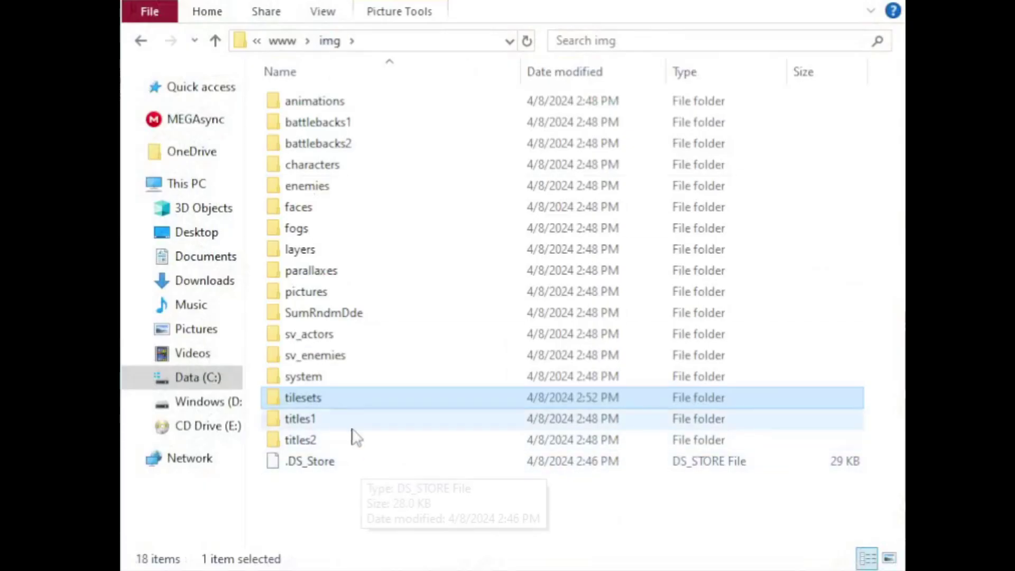
# Step: Browse titles1, system and characters, open the enemies folder, and clear the decrypter's File-List
pyautogui.click(350, 426)
pyautogui.doubleClick(350, 426)
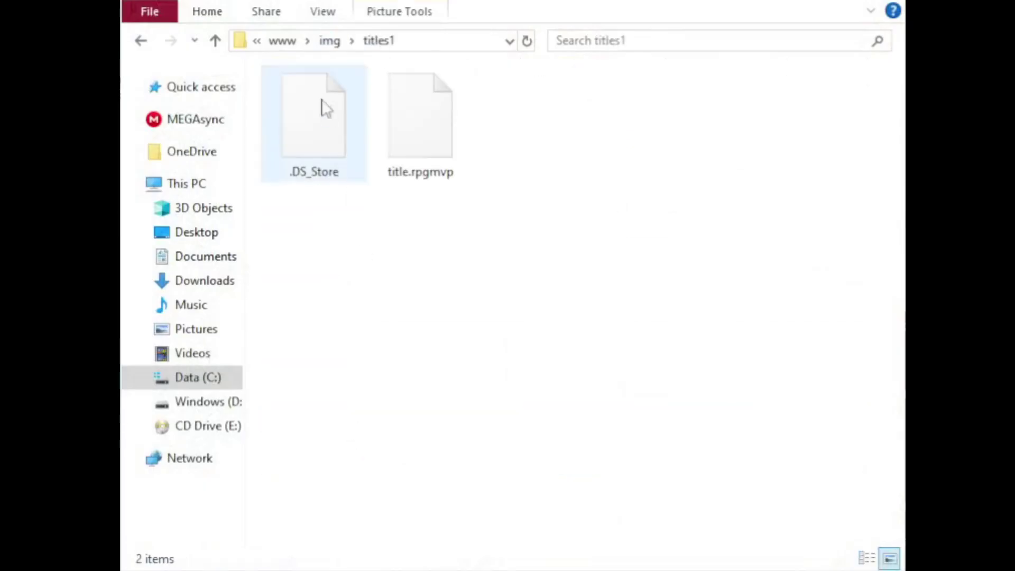
pyautogui.click(338, 41)
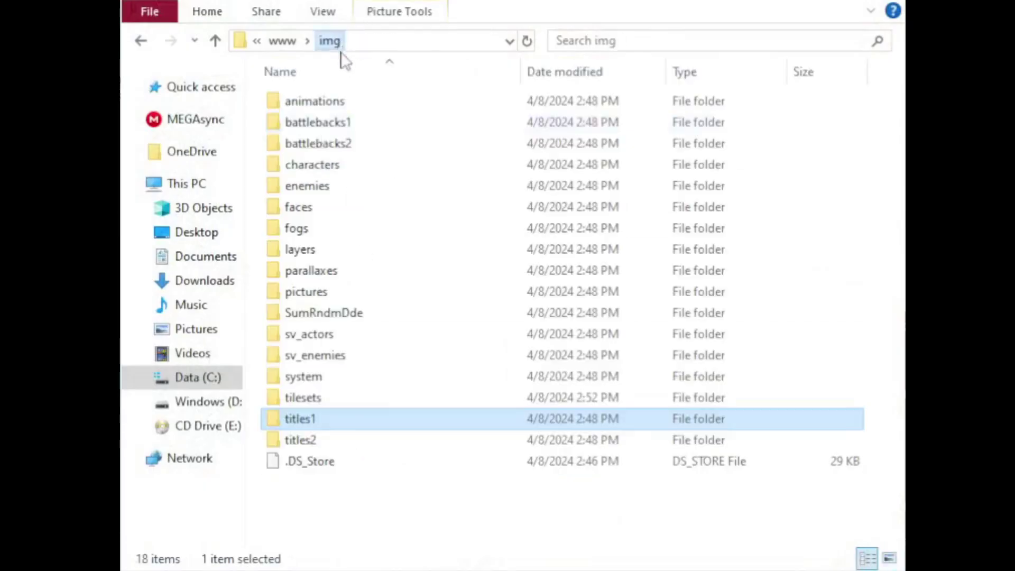
pyautogui.click(350, 382)
pyautogui.press('Return')
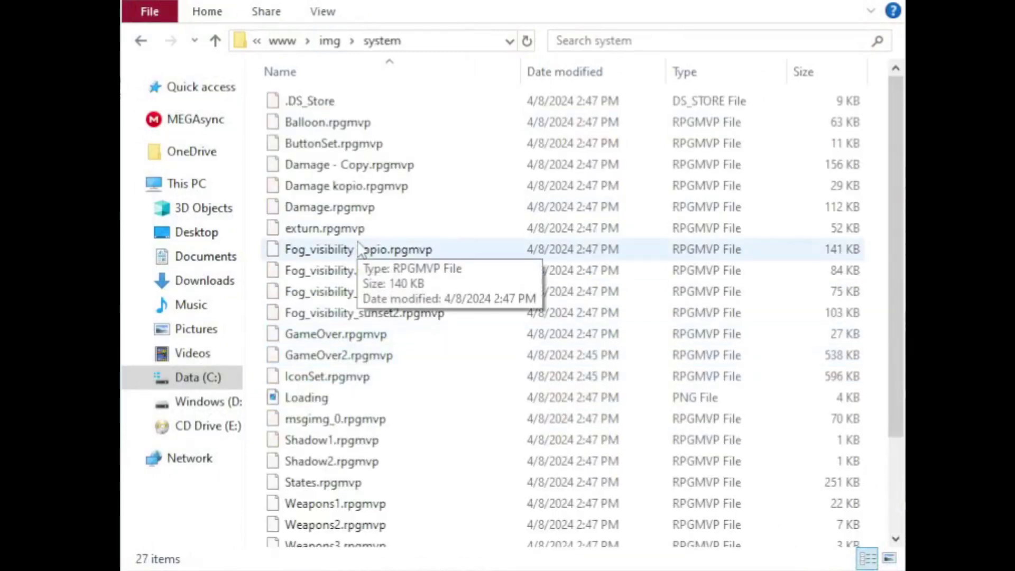
pyautogui.scroll(-2, 359, 248)
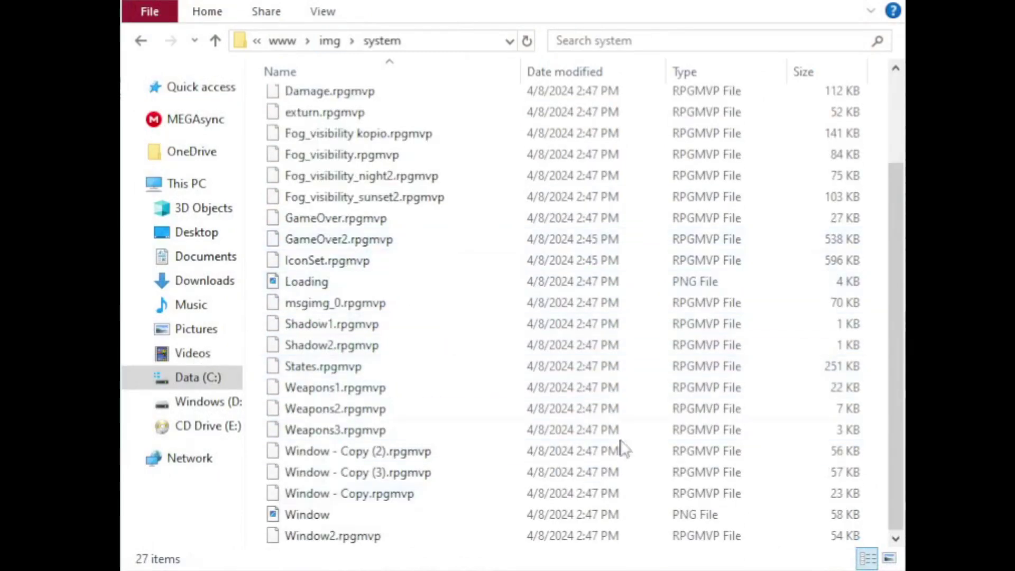
pyautogui.click(331, 41)
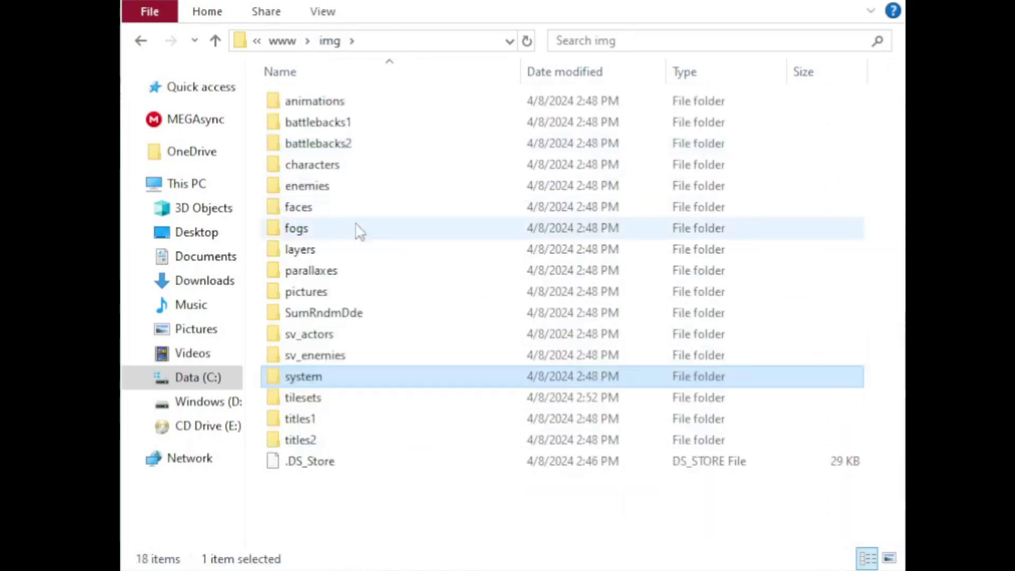
pyautogui.doubleClick(333, 166)
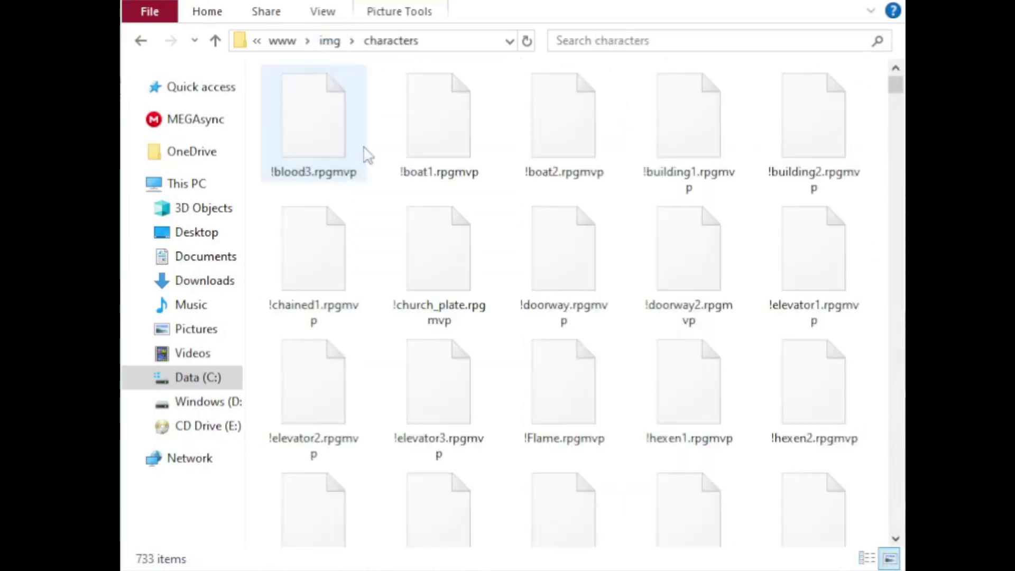
pyautogui.click(329, 40)
pyautogui.doubleClick(351, 189)
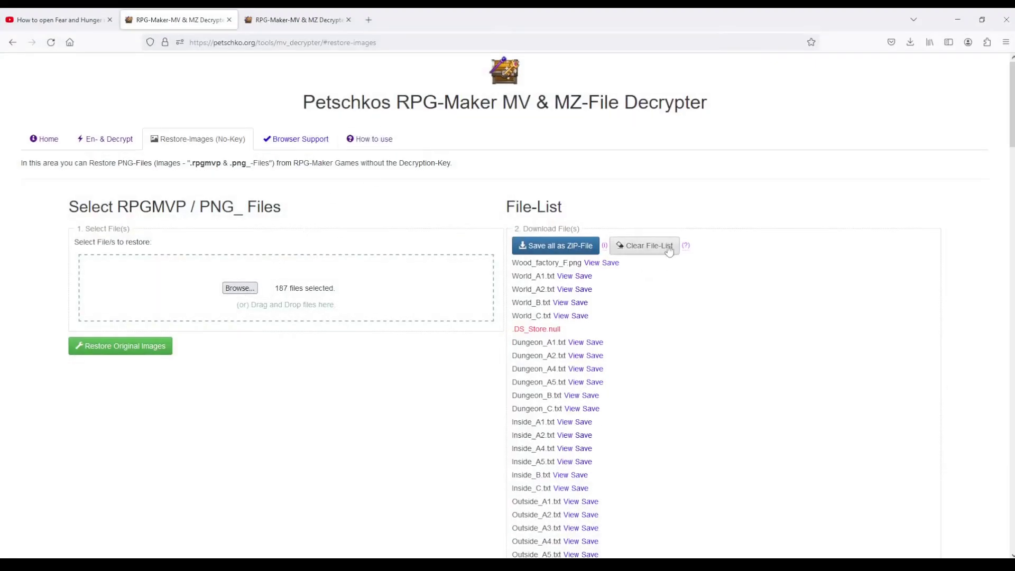
pyautogui.click(649, 245)
# Step: Load all 739 enemy .rpgmvp files into the decrypter and restore the original images
pyautogui.hotkey('alt', 'Tab')
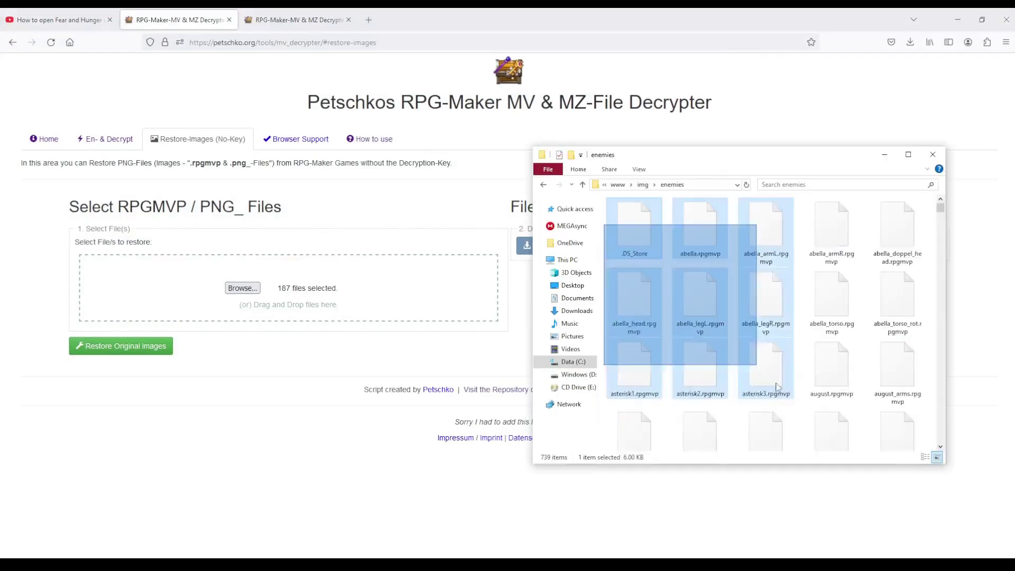
pyautogui.scroll(-20, 765, 323)
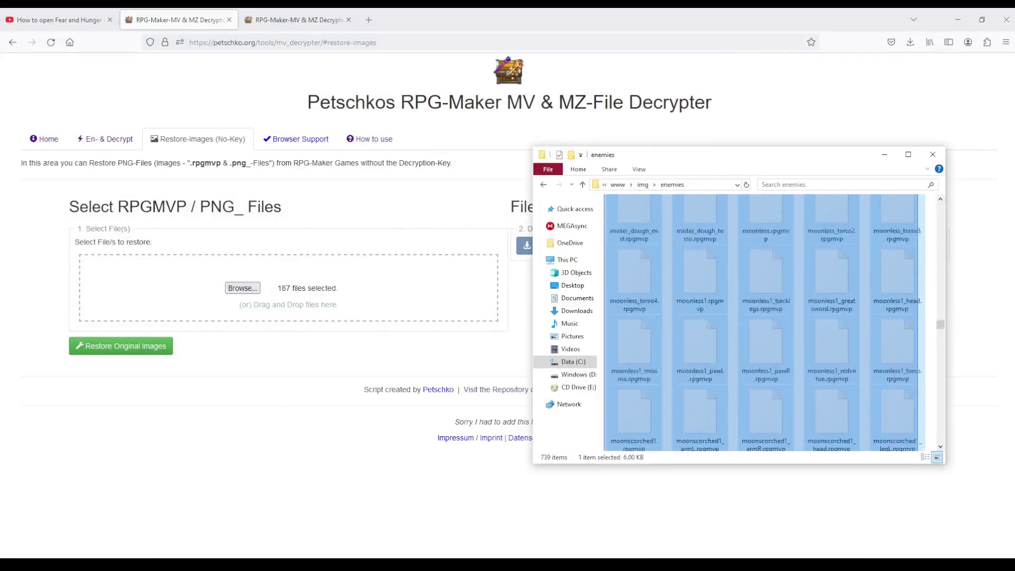
pyautogui.moveTo(765, 322); pyautogui.dragTo(258, 281)
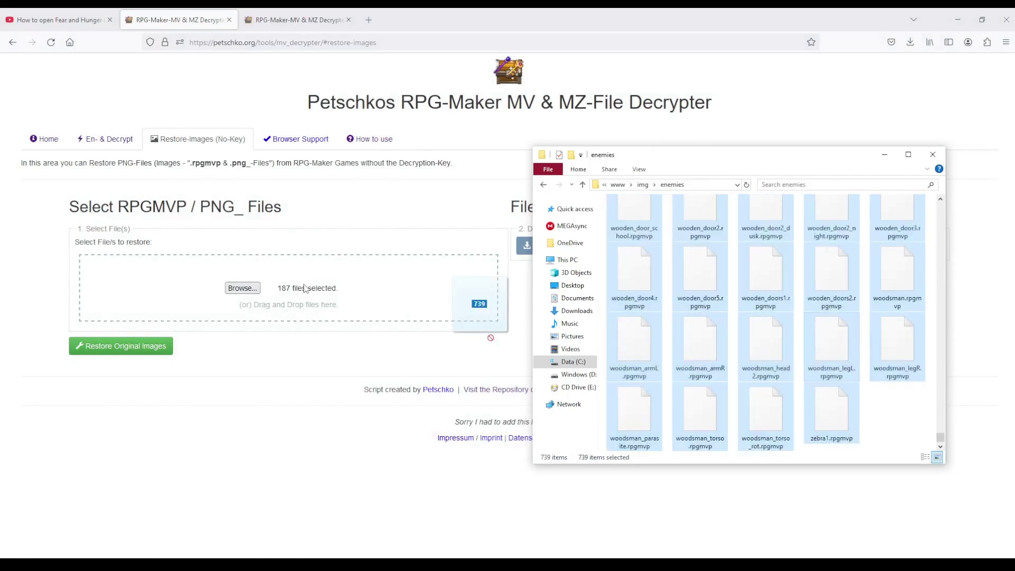
pyautogui.moveTo(349, 302); pyautogui.dragTo(349, 303)
pyautogui.click(114, 346)
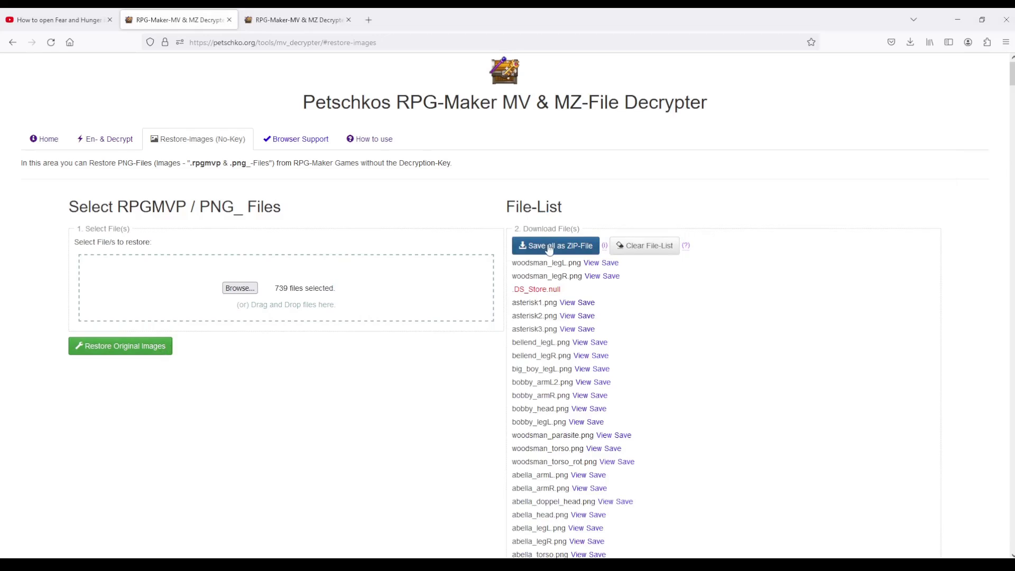
# Step: Move the 738 restored enemy PNGs into the game's enemies folder
pyautogui.hotkey('alt', 'Tab')
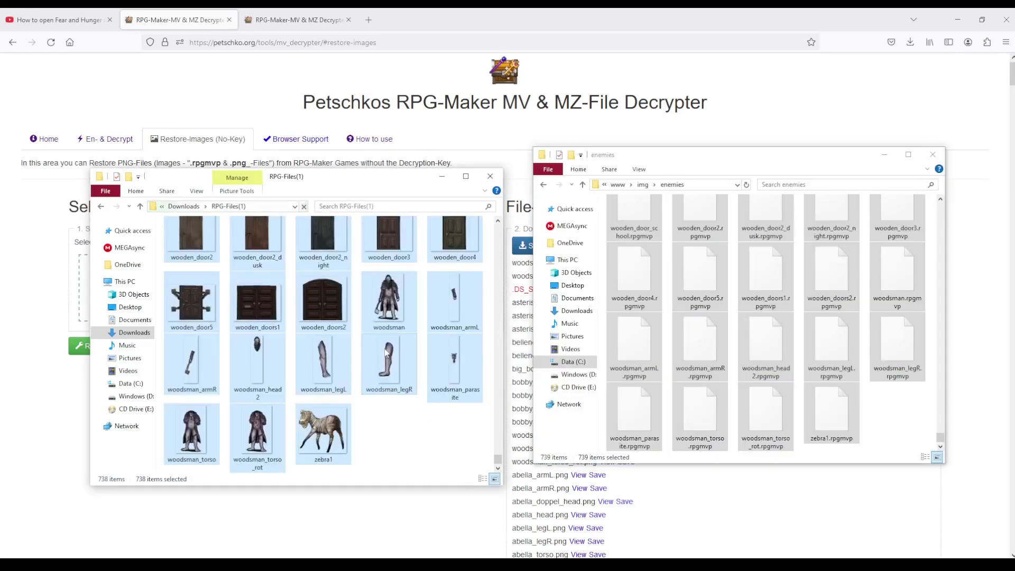
pyautogui.moveTo(318, 376); pyautogui.dragTo(866, 371)
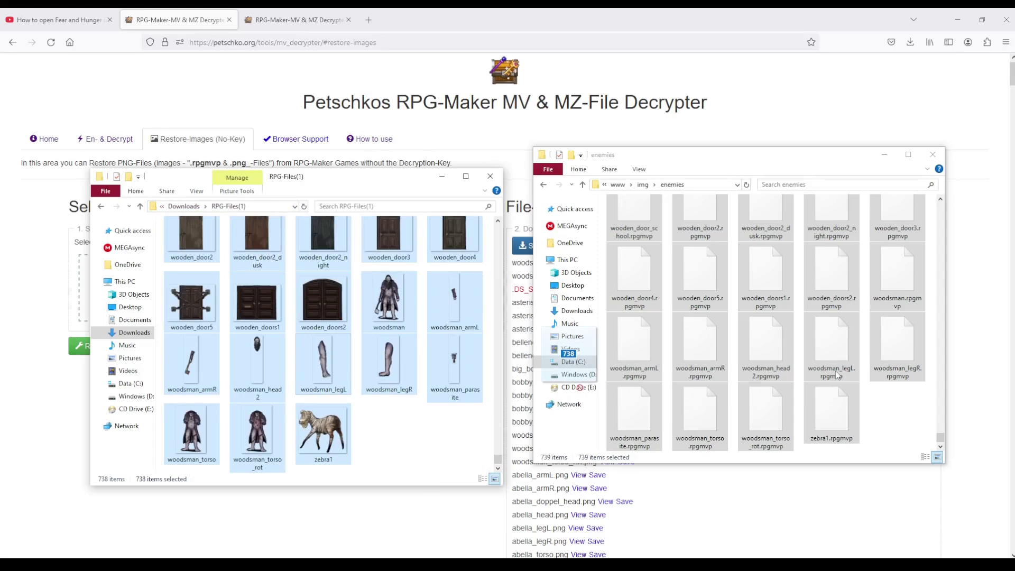
pyautogui.moveTo(818, 379); pyautogui.dragTo(811, 374)
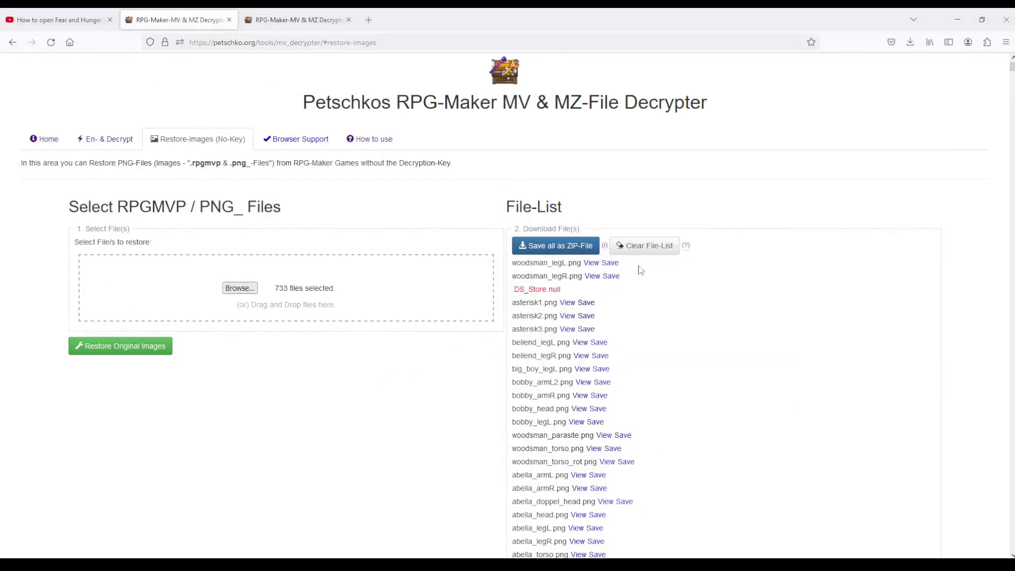
# Step: Clear the File-List, restore the character files, and move the 732 PNGs into characters
pyautogui.click(646, 246)
pyautogui.click(159, 349)
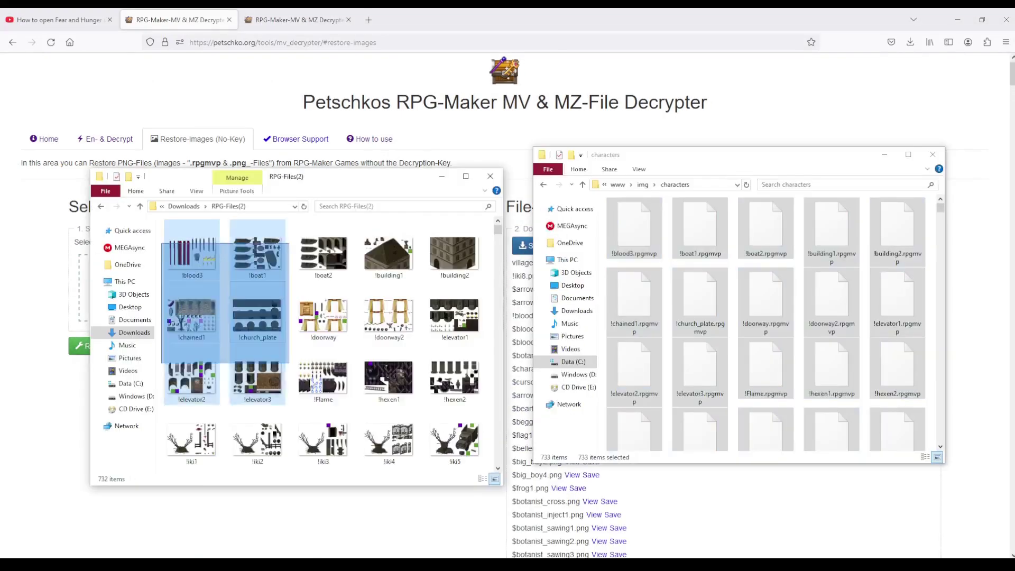
pyautogui.moveTo(487, 532); pyautogui.dragTo(476, 553)
pyautogui.moveTo(433, 370); pyautogui.dragTo(694, 363)
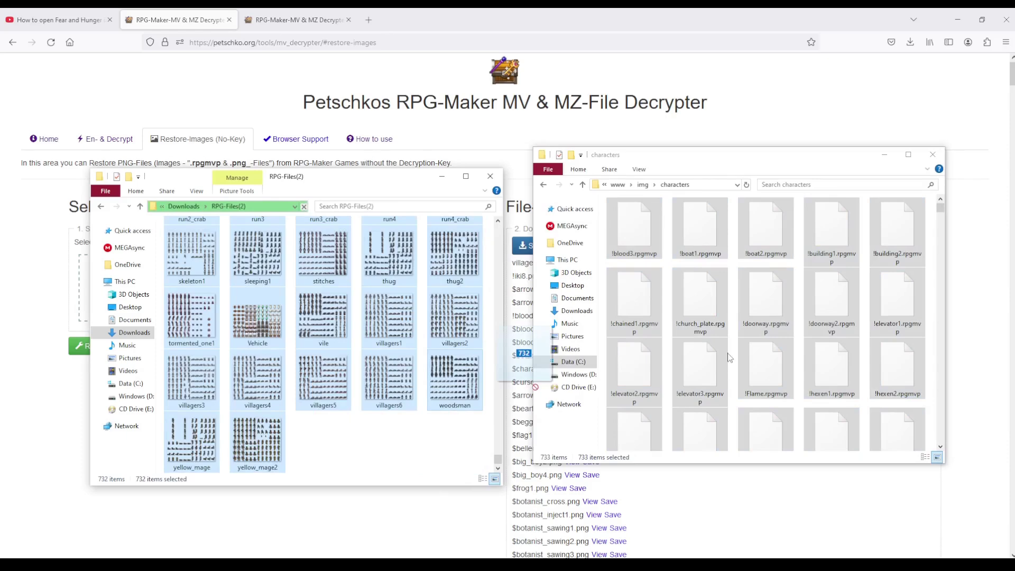
pyautogui.moveTo(728, 358); pyautogui.dragTo(728, 358)
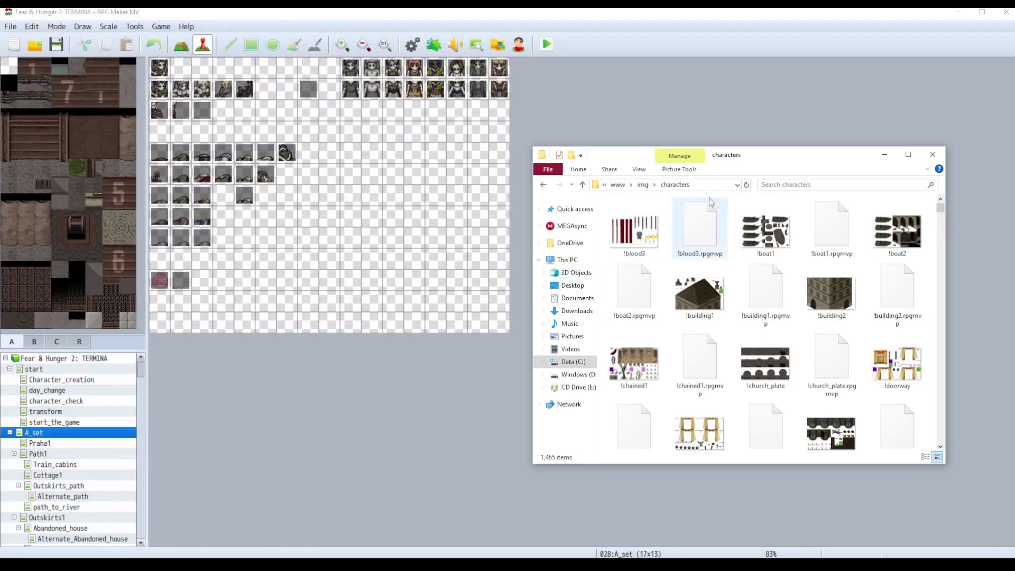
# Step: Check the enemies and tilesets folders in detailed view, then close File Explorer
pyautogui.hotkey('ctrl', 'shift', '6')
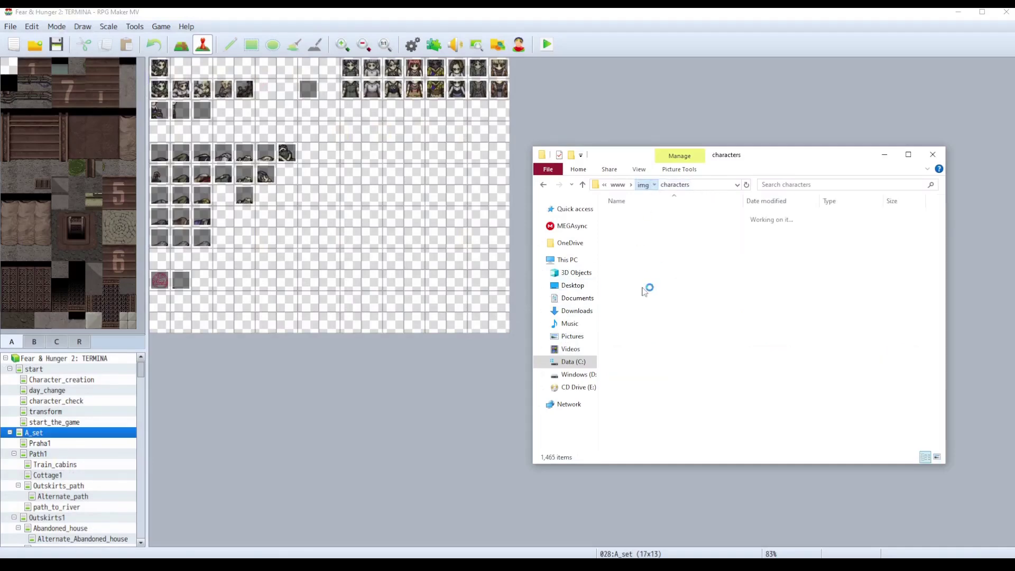
pyautogui.hotkey('alt', 'Up')
pyautogui.doubleClick(648, 262)
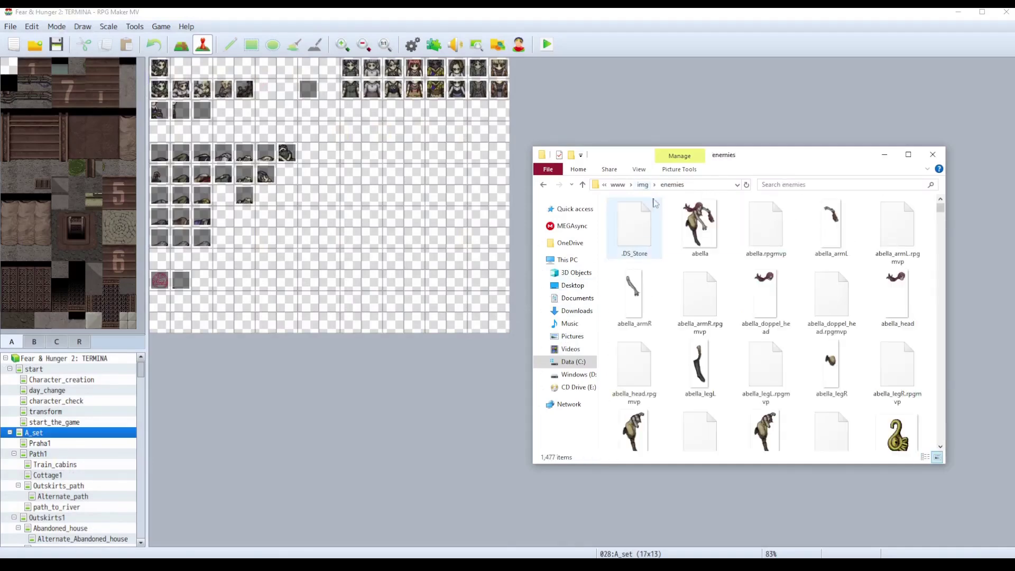
pyautogui.click(643, 184)
pyautogui.click(656, 374)
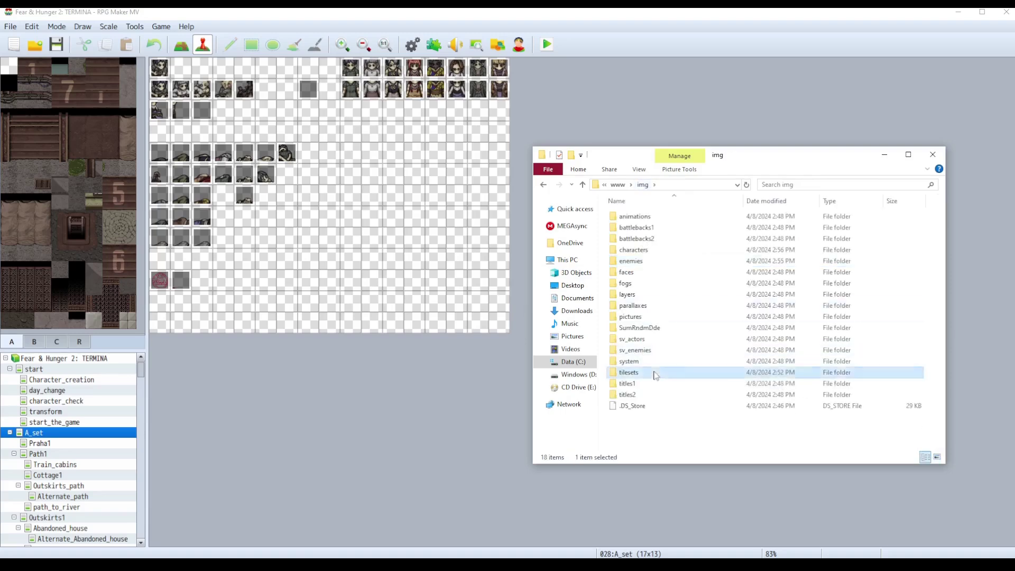
pyautogui.doubleClick(656, 373)
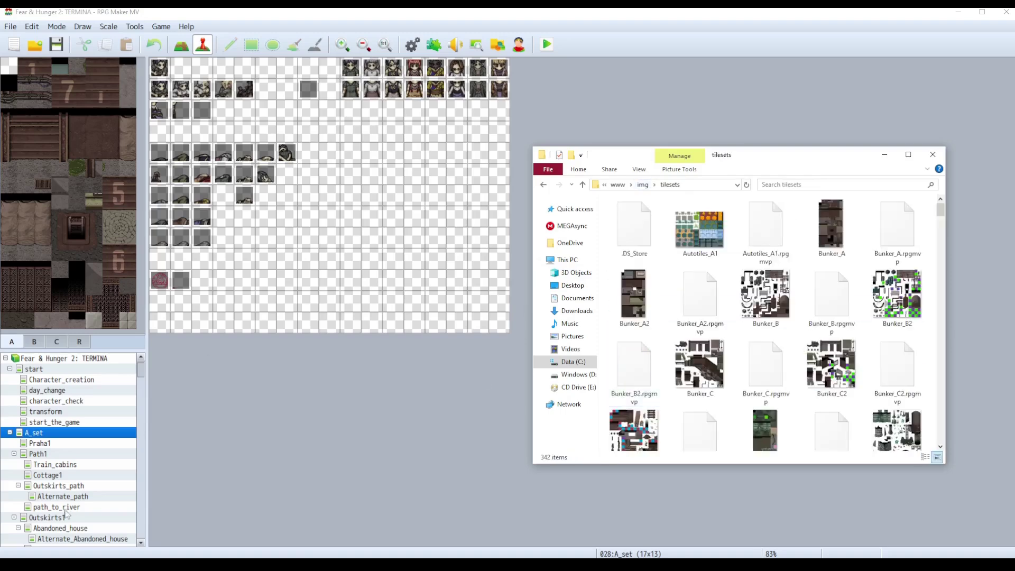
pyautogui.hotkey('alt', 'F4')
# Step: Inspect the salaryman2 and occultist_on_spot events on the Train_cabins map
pyautogui.click(70, 456)
pyautogui.rightClick(72, 465)
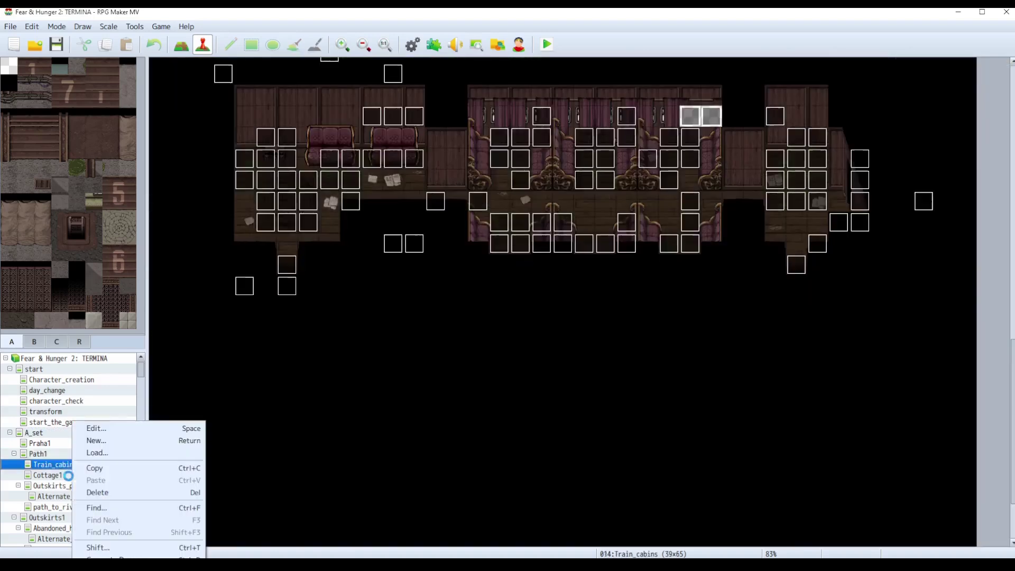
pyautogui.click(241, 175)
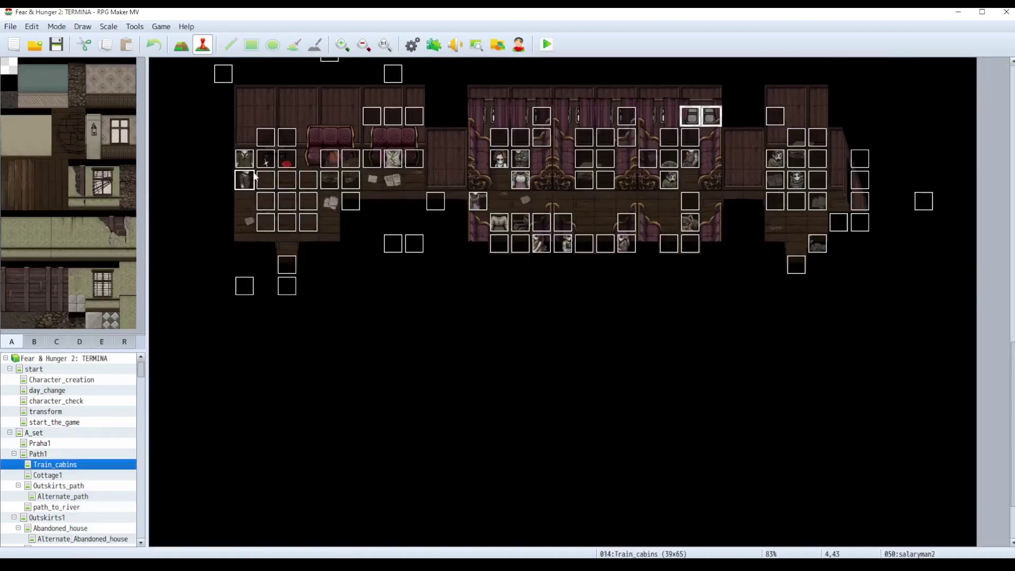
pyautogui.click(521, 184)
pyautogui.click(711, 95)
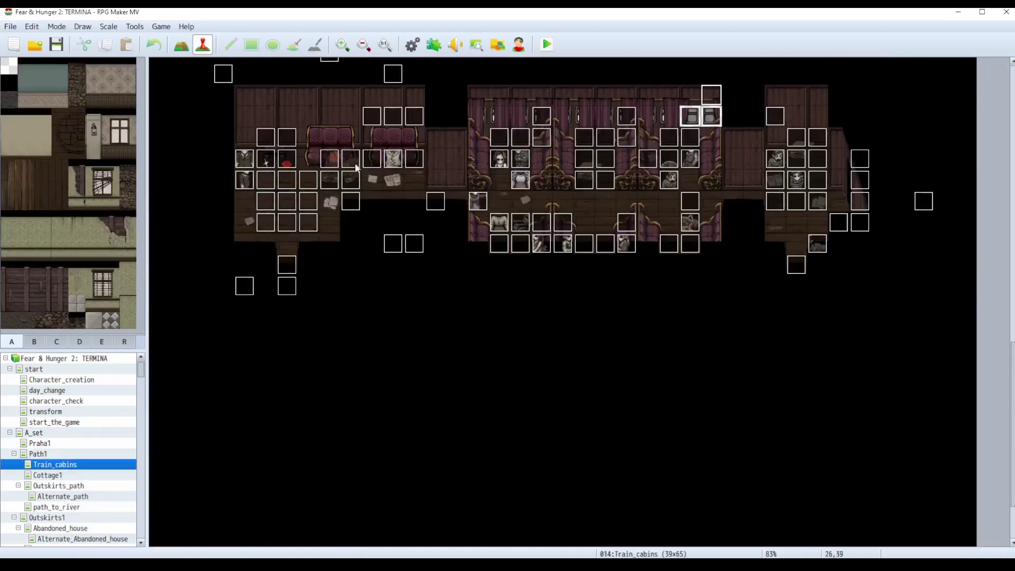
# Step: Inspect the EV133, doctor and EV074 events on the Path1 map
pyautogui.click(52, 454)
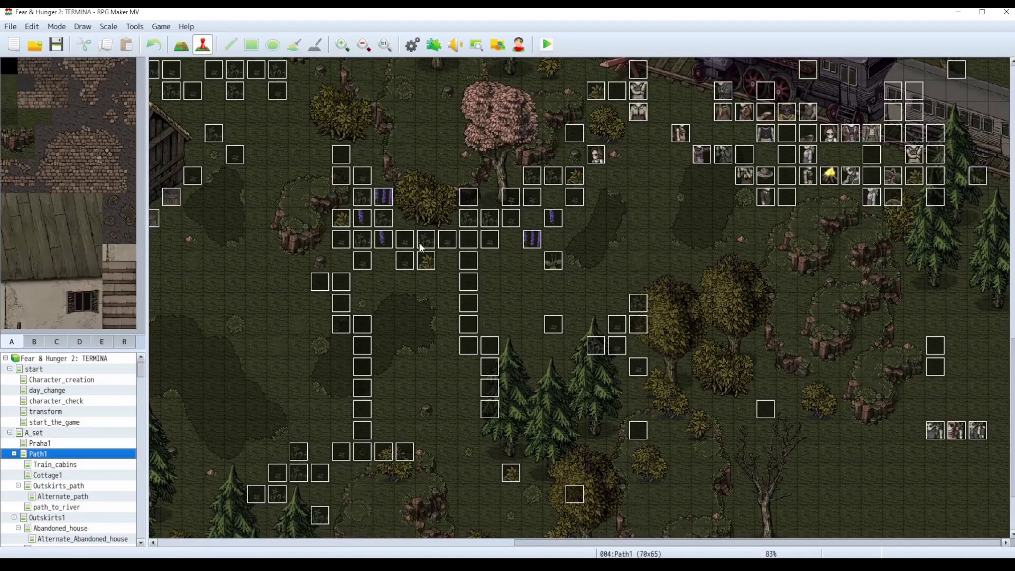
pyautogui.click(559, 267)
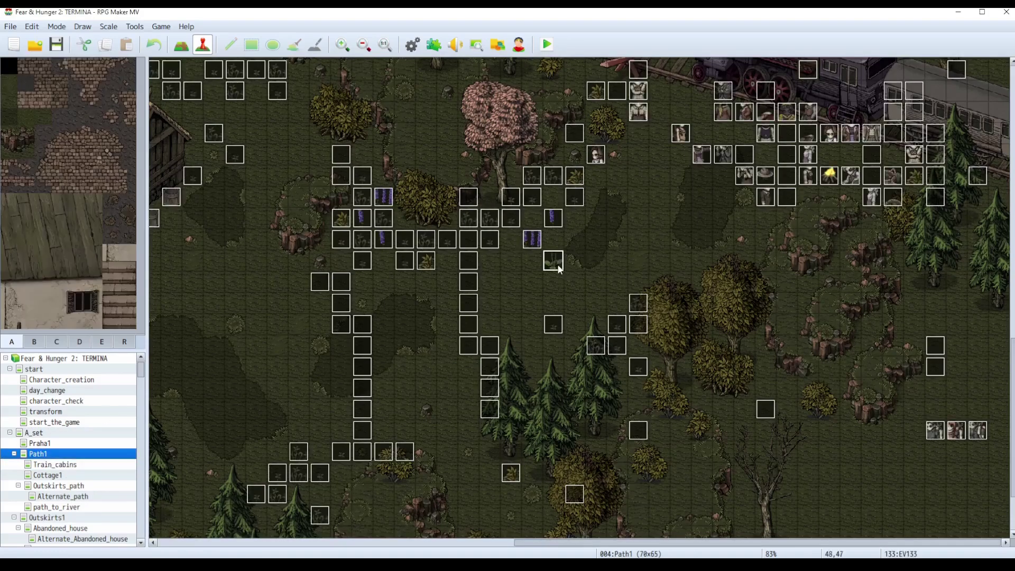
pyautogui.scroll(5, 383, 299)
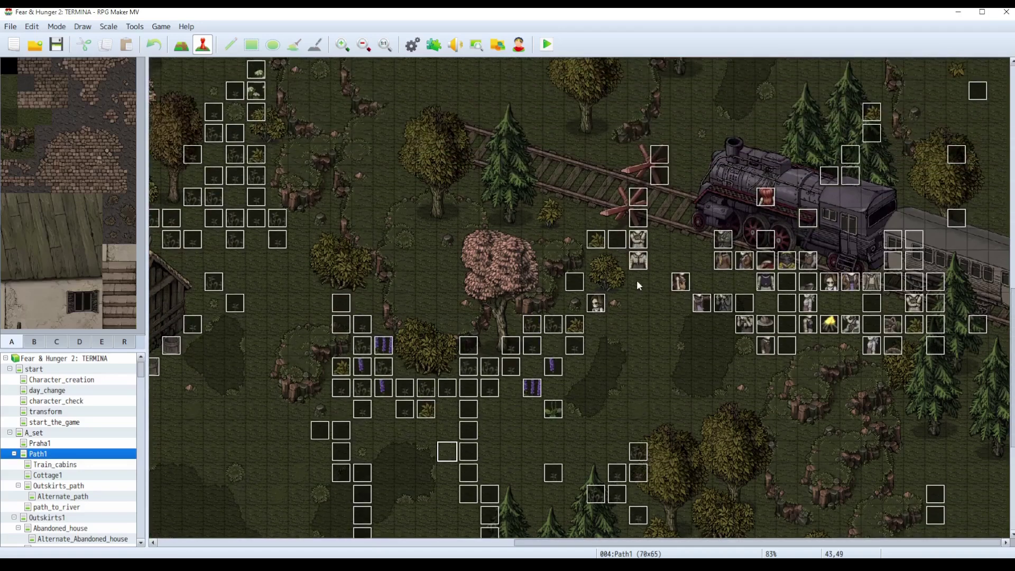
pyautogui.click(640, 244)
pyautogui.click(644, 260)
pyautogui.moveTo(561, 537); pyautogui.dragTo(351, 537)
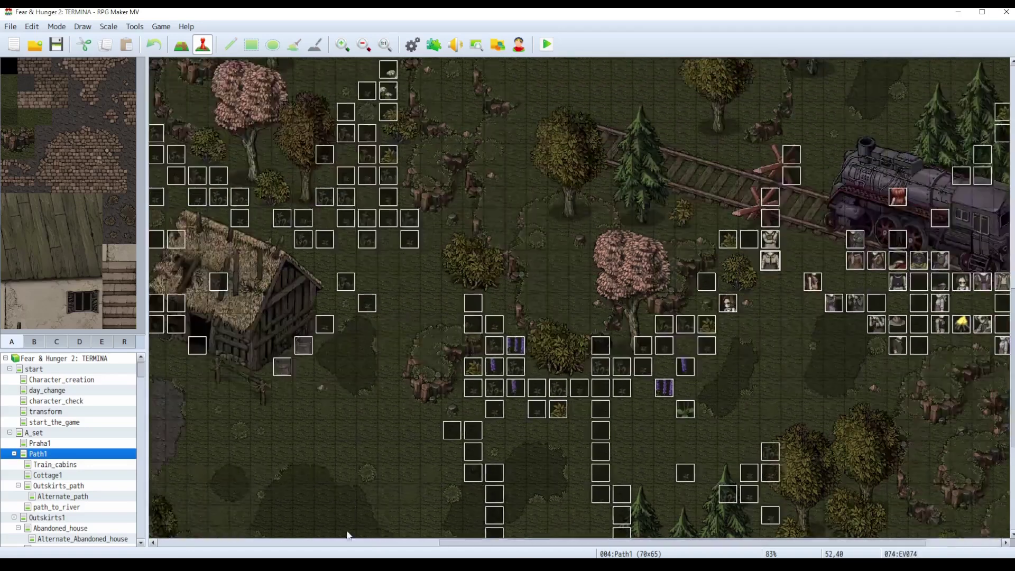
# Step: Inspect the EV033 event on the Outskirts_path map
pyautogui.click(58, 485)
pyautogui.click(631, 236)
pyautogui.click(923, 252)
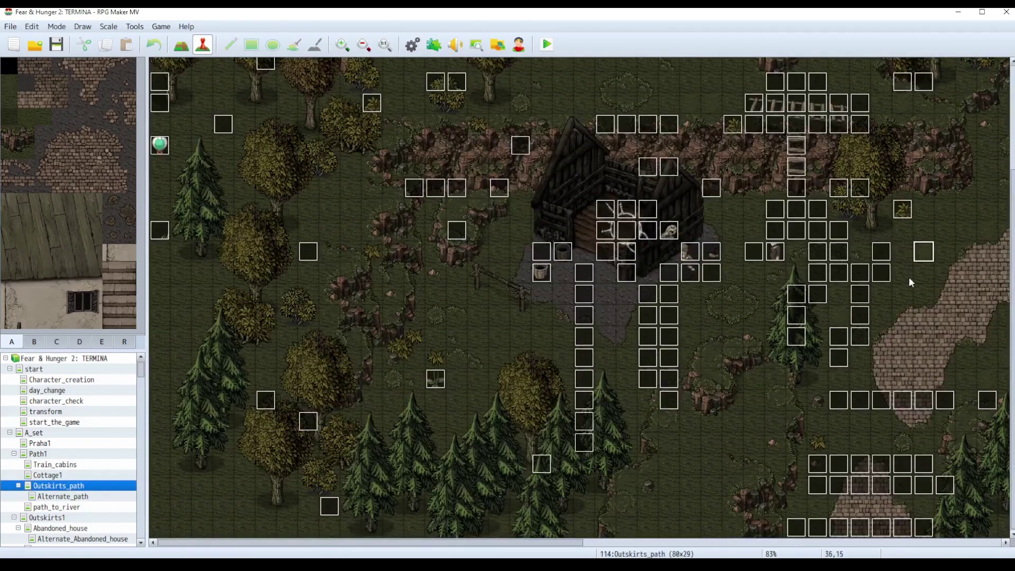
# Step: Open the game Database and view the O'saa and Marcoh actors
pyautogui.click(134, 26)
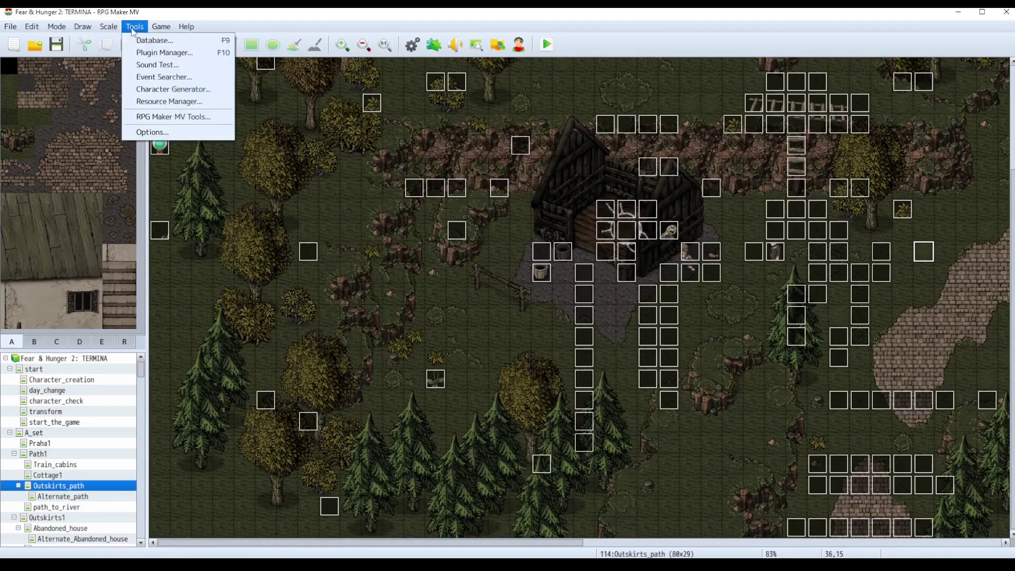
pyautogui.click(154, 40)
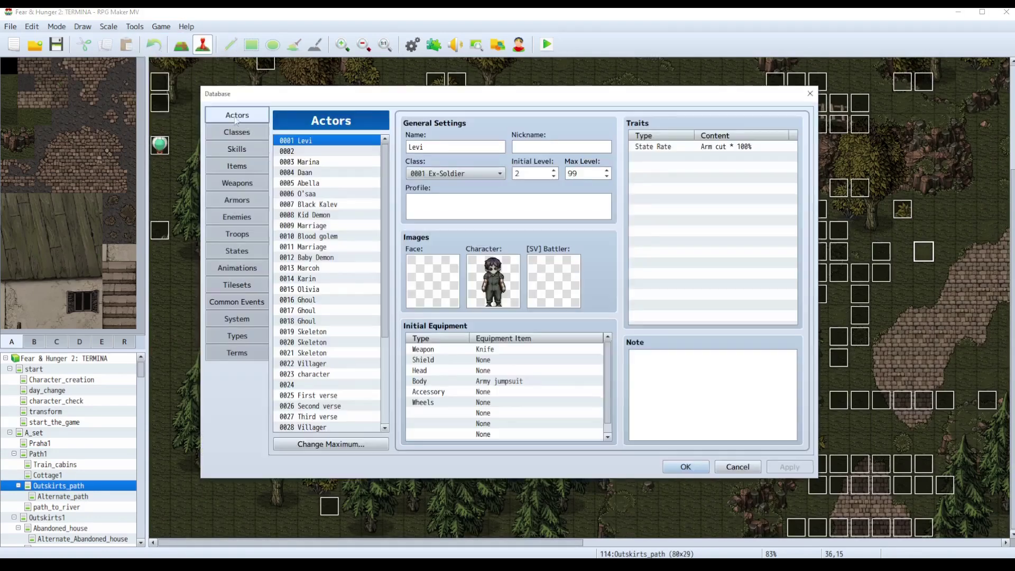
pyautogui.click(291, 195)
pyautogui.click(318, 268)
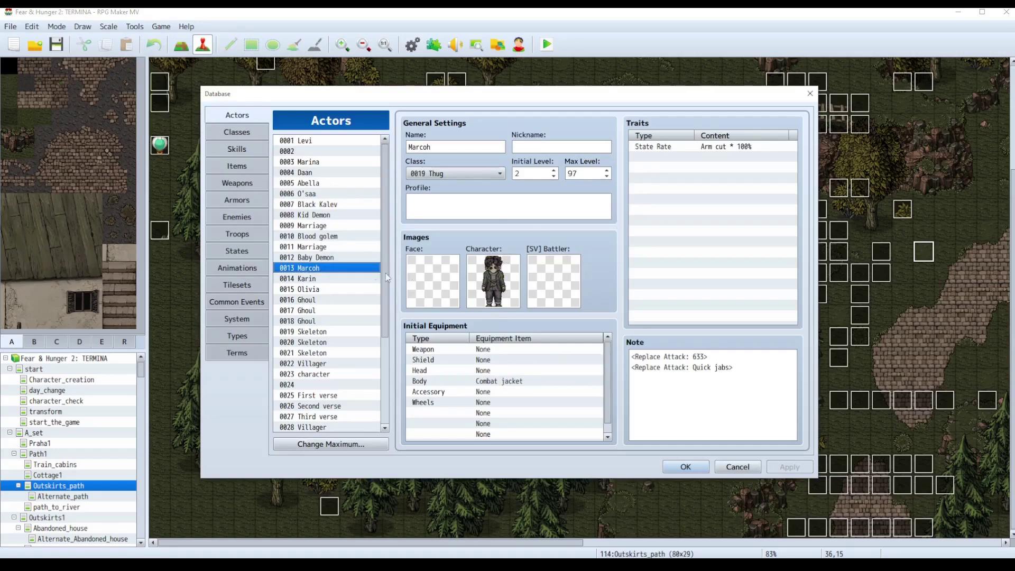
# Step: Check the armor entries, then look through the img and pictures folders in Explorer
pyautogui.click(246, 203)
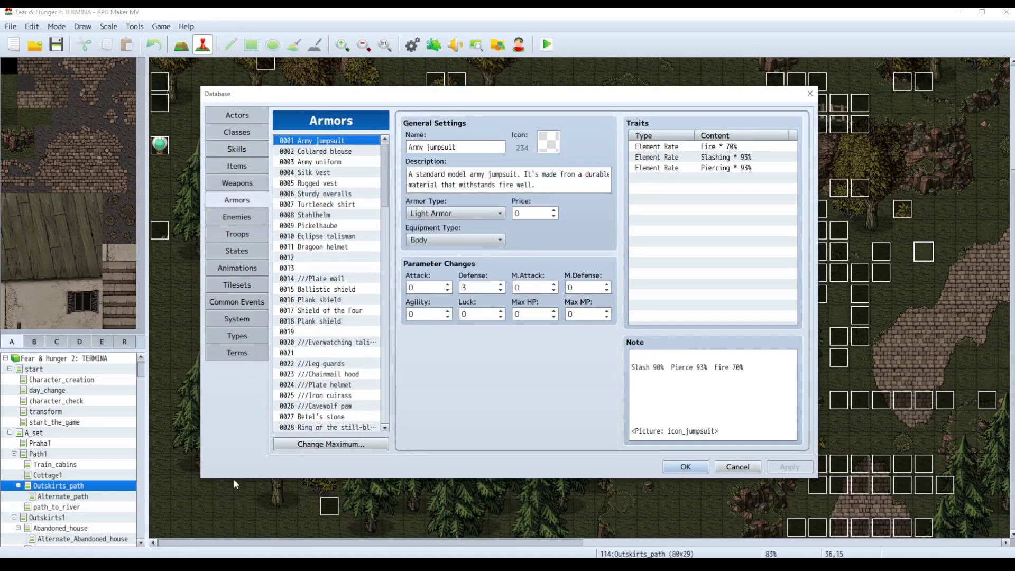
pyautogui.click(212, 528)
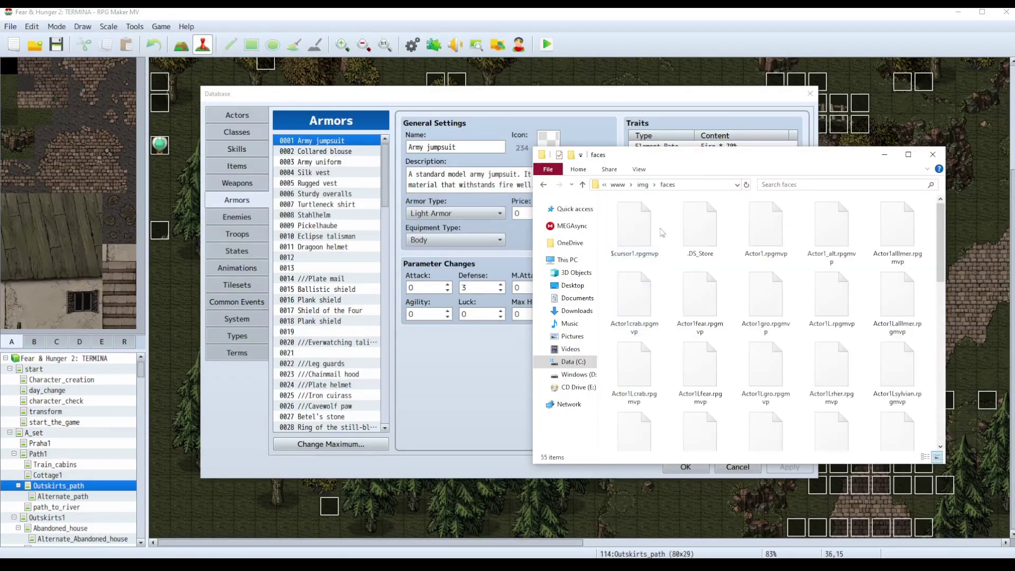
pyautogui.click(642, 184)
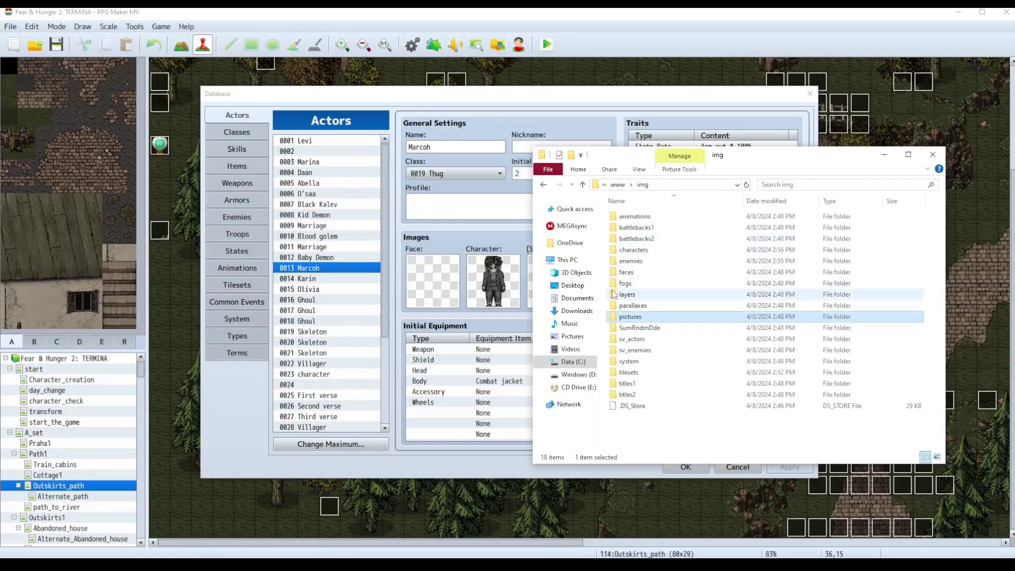
pyautogui.doubleClick(630, 317)
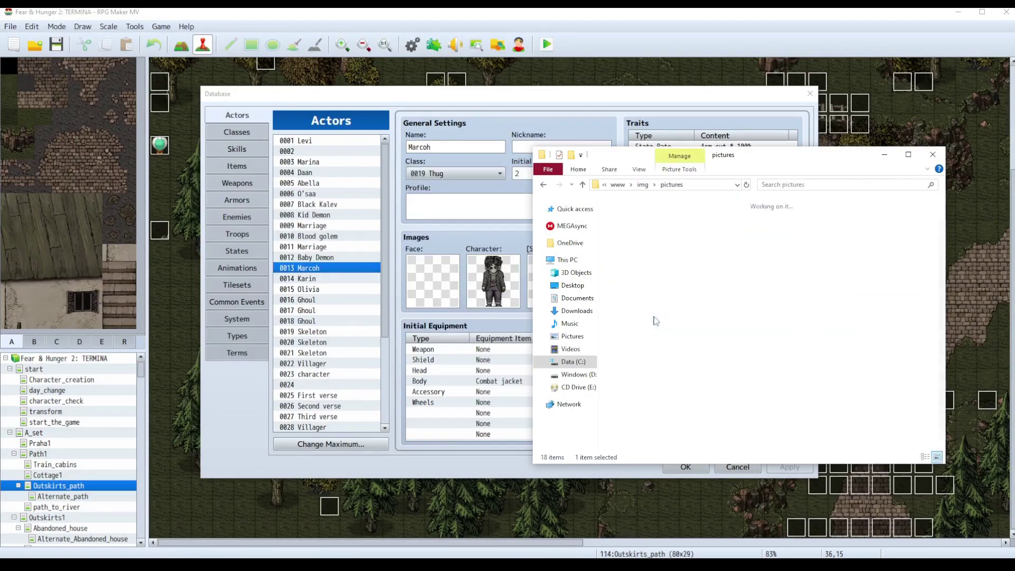
pyautogui.click(643, 185)
pyautogui.click(463, 236)
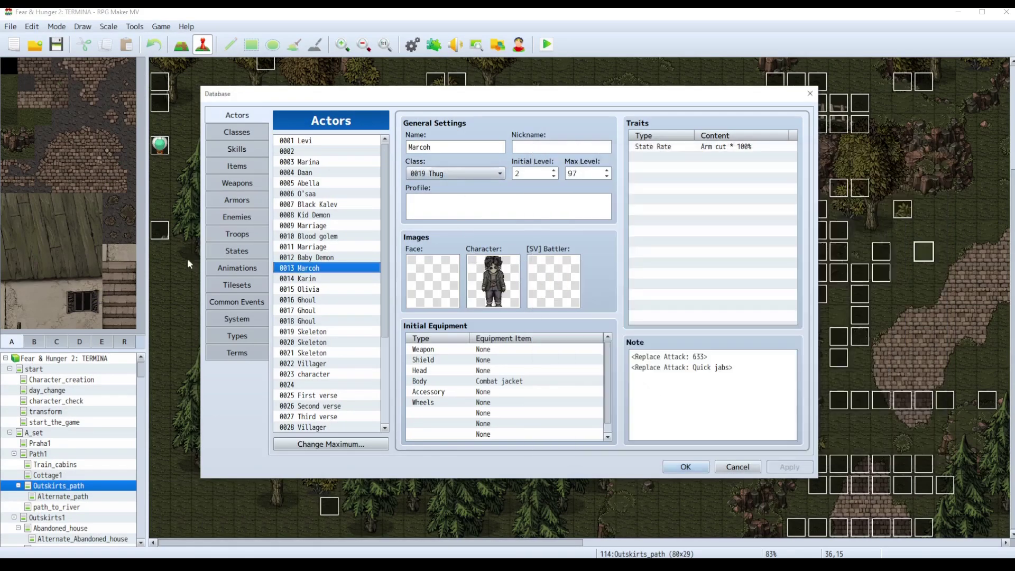
# Step: Browse the Troops, Weapons, Items, Armors and Enemies tabs of the Database
pyautogui.click(237, 233)
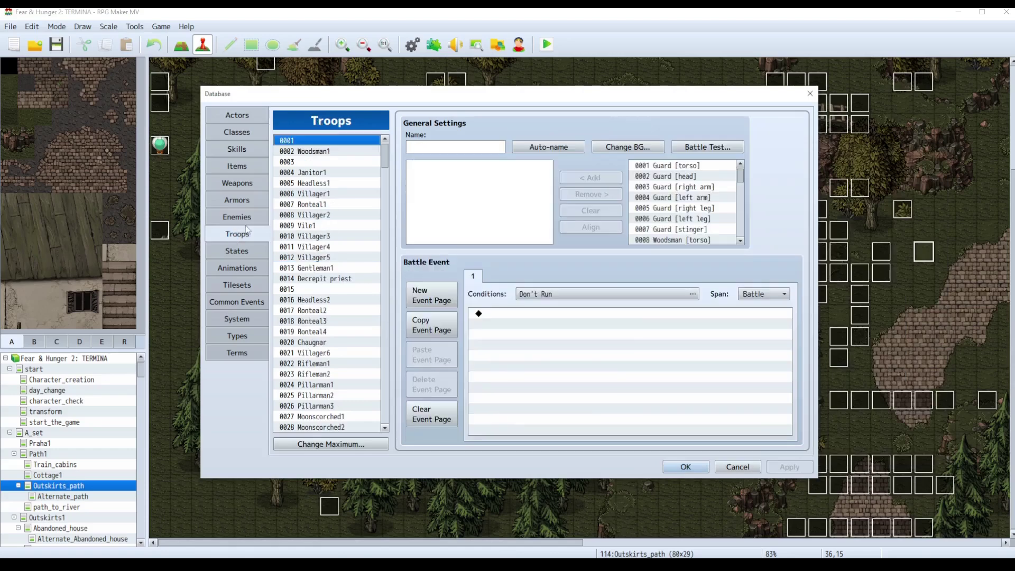
pyautogui.click(245, 186)
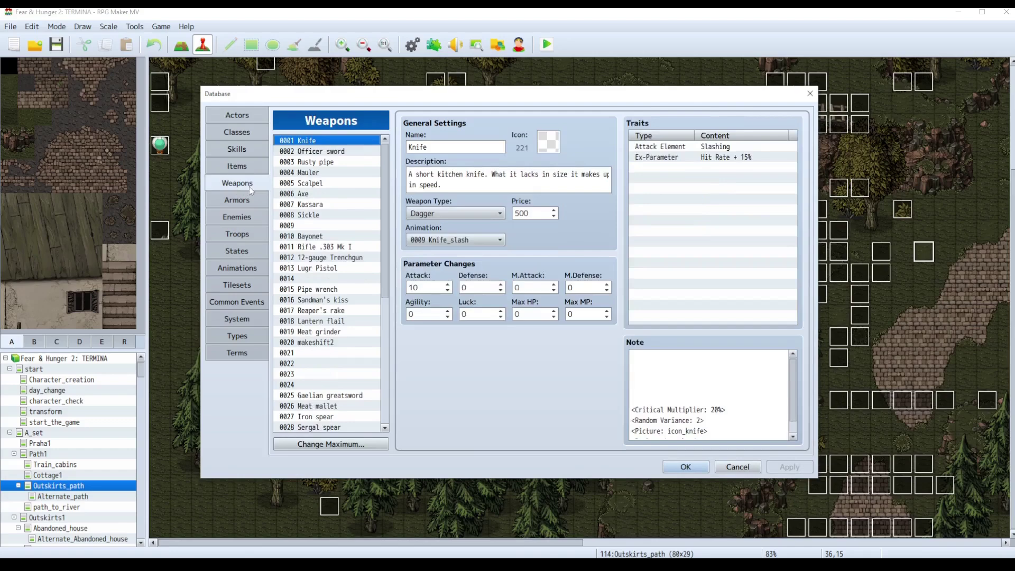
pyautogui.click(245, 167)
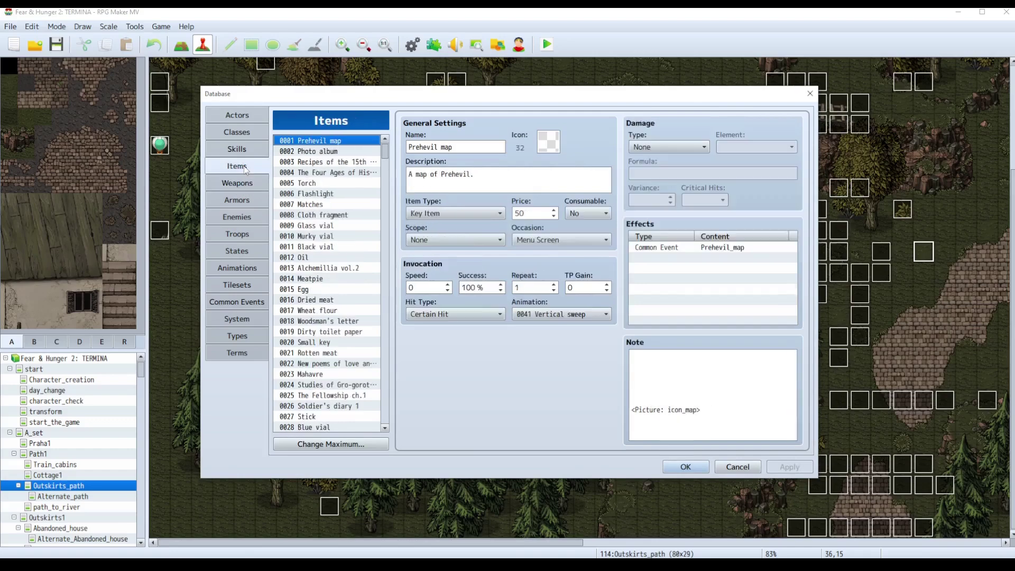
pyautogui.click(249, 206)
pyautogui.click(247, 216)
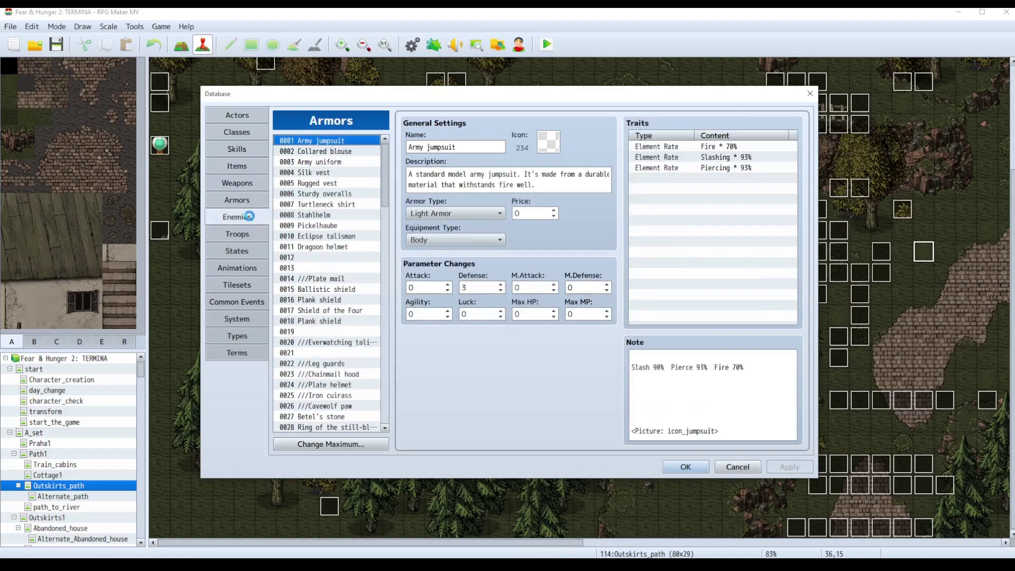
# Step: Inspect enemies: Woodsman body parts, a Janitor, a Villager and Ronteal [mouth 1]
pyautogui.click(303, 215)
pyautogui.click(312, 247)
pyautogui.click(316, 268)
pyautogui.scroll(-1, 315, 275)
pyautogui.click(315, 275)
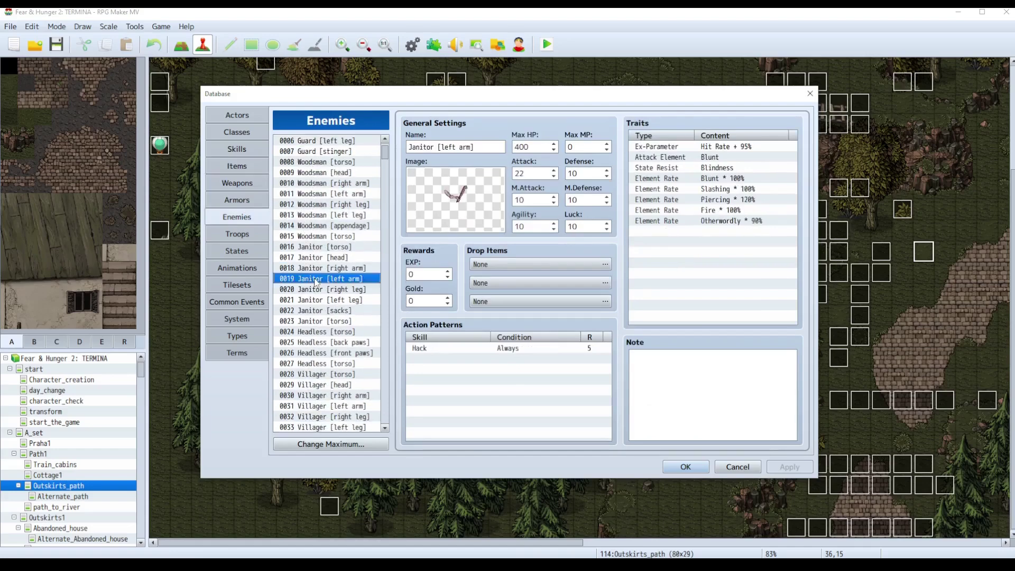
pyautogui.scroll(-1, 316, 275)
pyautogui.click(332, 320)
pyautogui.click(348, 364)
pyautogui.press('Down')
pyautogui.press('Down')
pyautogui.press('Down')
pyautogui.press('Down')
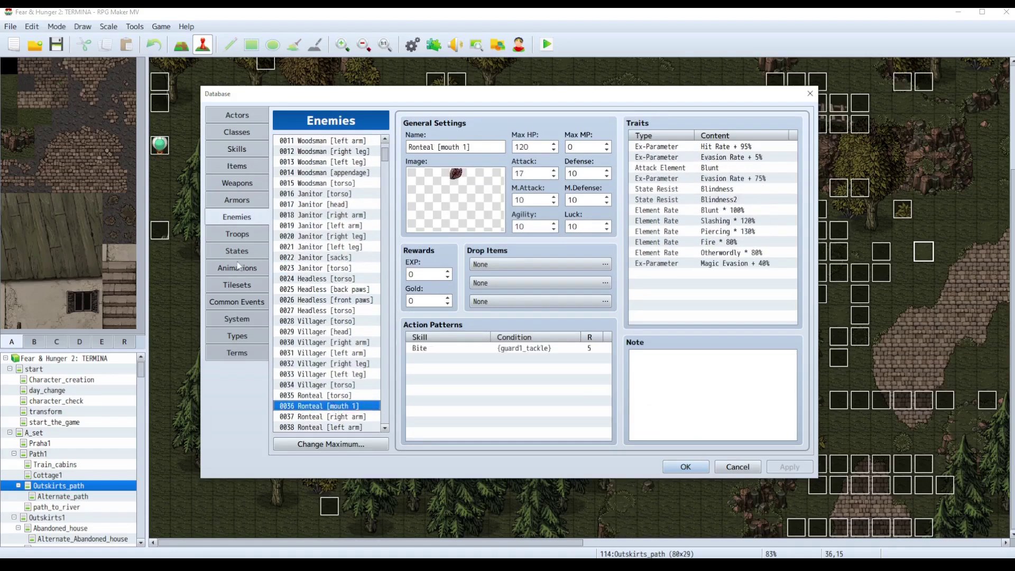
# Step: Review troops Decrepit priest, Vile1, empty 0015 and Pillarman2 with their enemy sprites
pyautogui.click(241, 236)
pyautogui.click(333, 278)
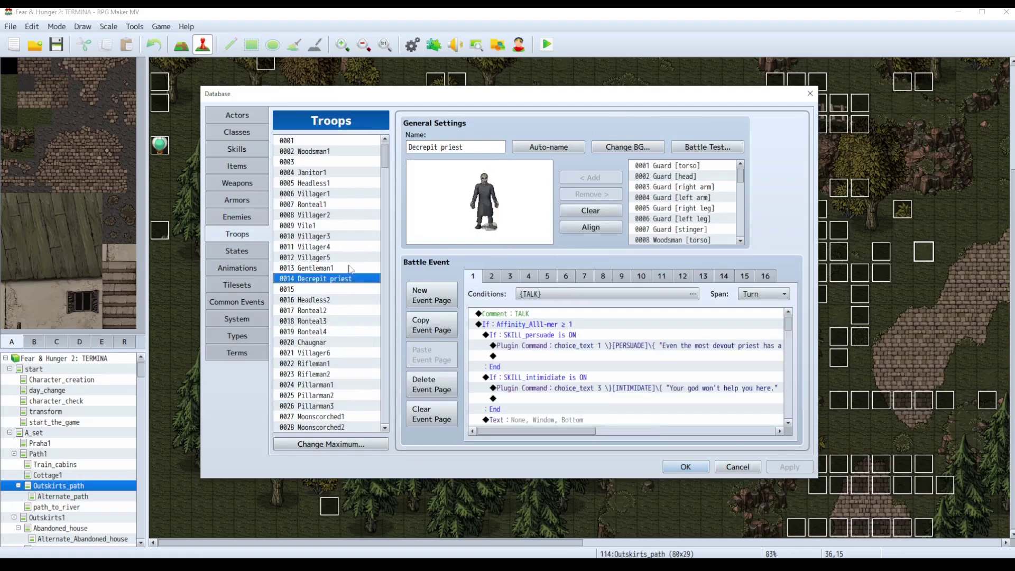
pyautogui.click(346, 195)
pyautogui.click(333, 226)
pyautogui.click(322, 290)
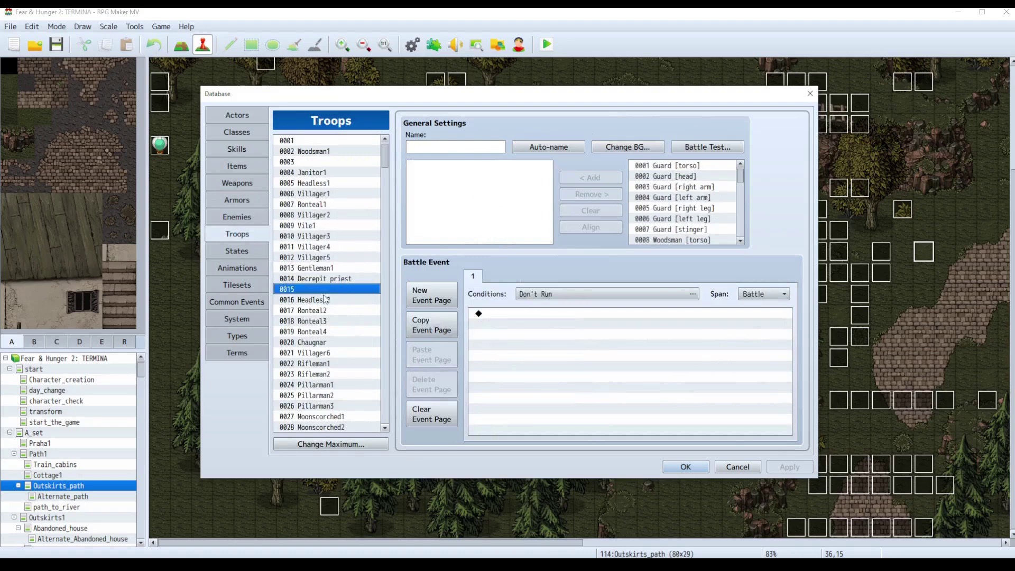
pyautogui.click(337, 395)
pyautogui.click(245, 565)
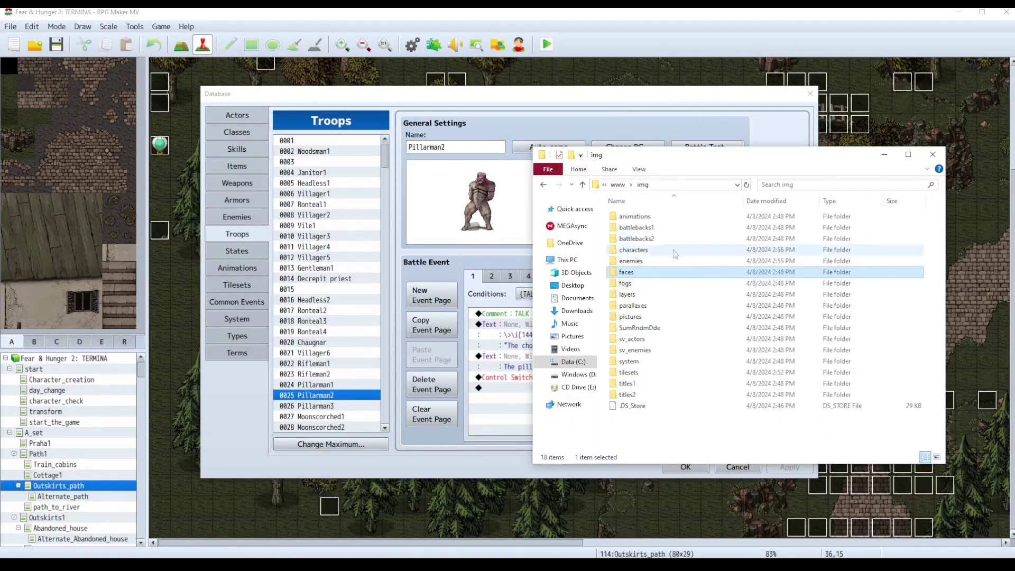
# Step: Look through the battlebacks1 and battlebacks2 image folders in Explorer
pyautogui.doubleClick(656, 239)
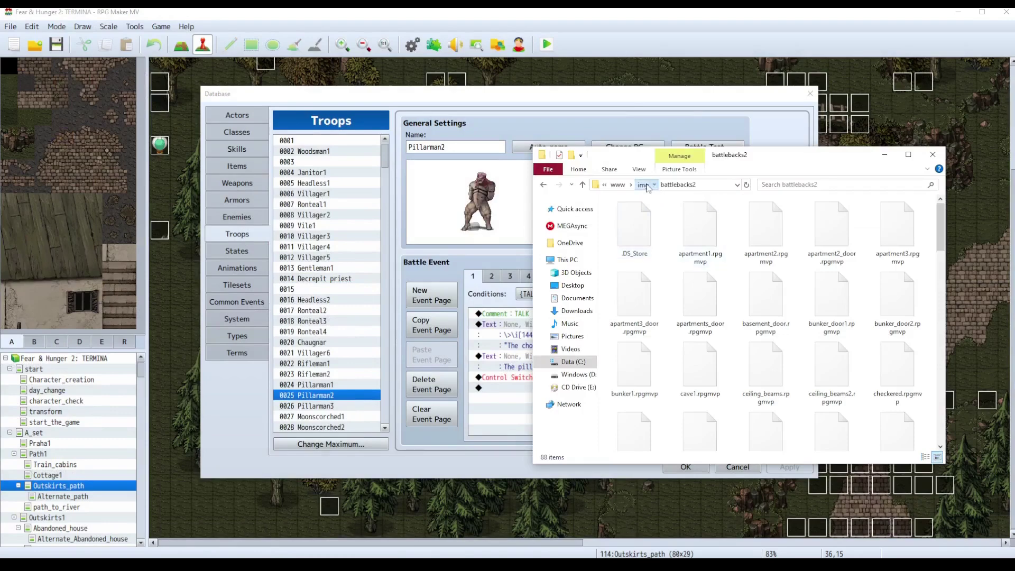
pyautogui.click(642, 184)
pyautogui.doubleClick(665, 227)
pyautogui.click(642, 184)
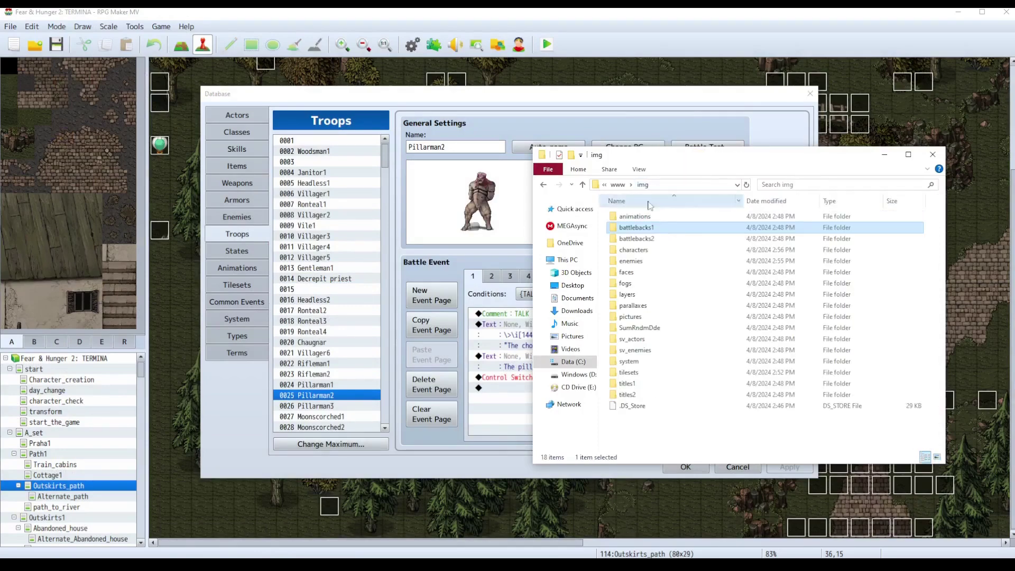
pyautogui.doubleClick(666, 239)
pyautogui.scroll(-10, 658, 211)
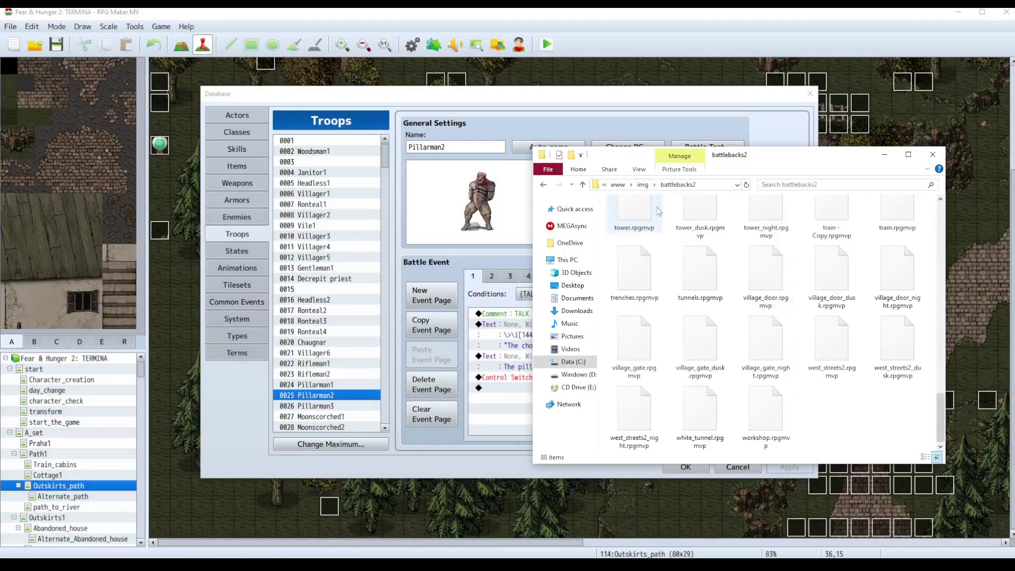
pyautogui.click(646, 185)
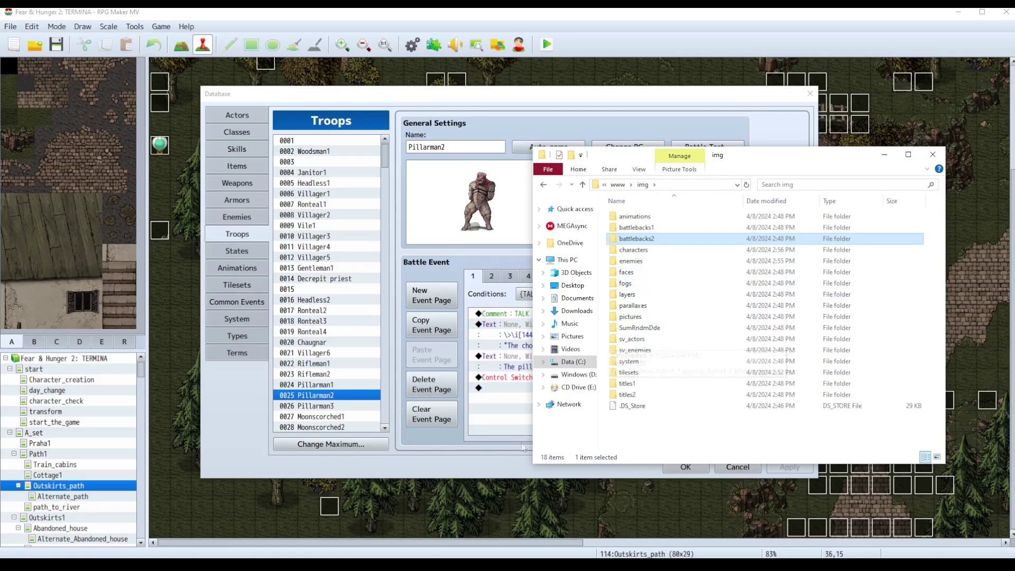
# Step: Close the Database with Cancel and display the Old_town1 map
pyautogui.click(813, 490)
pyautogui.click(737, 467)
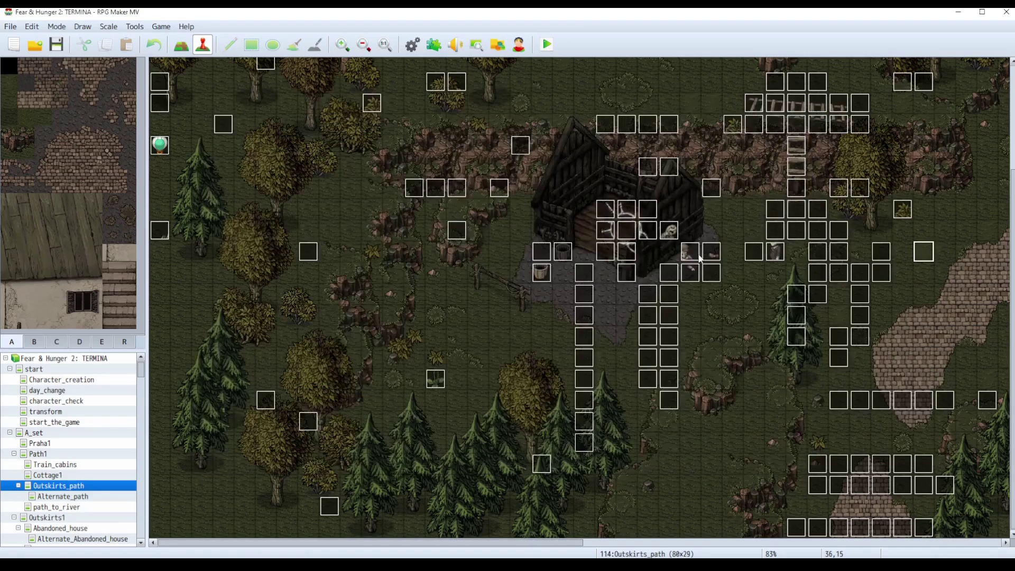
pyautogui.keyDown('shift'); pyautogui.hscroll(10, 740, 285); pyautogui.keyUp('shift')
pyautogui.scroll(-3, 95, 471)
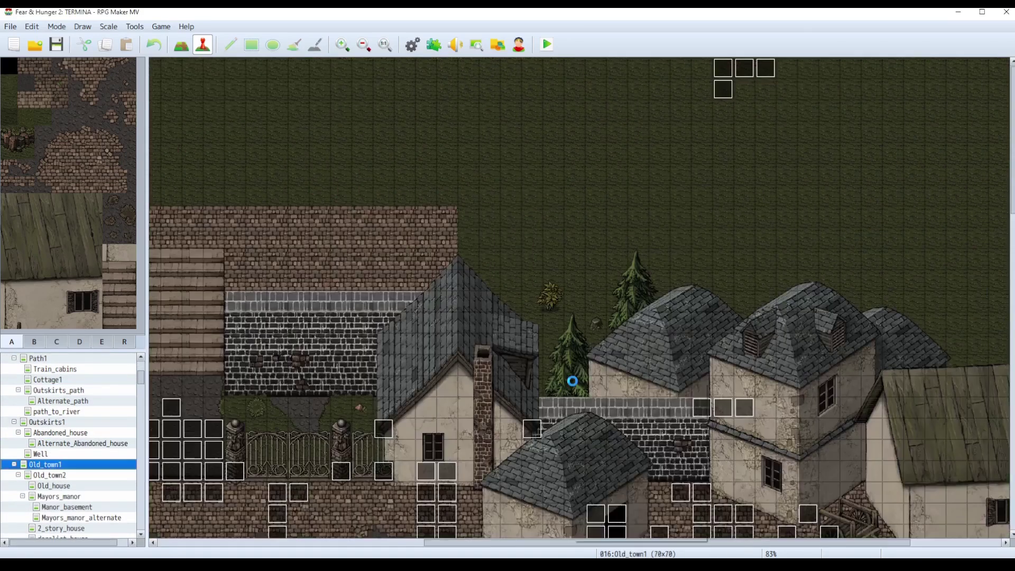
pyautogui.rightClick(582, 385)
pyautogui.click(489, 341)
pyautogui.scroll(-1, 489, 322)
pyautogui.scroll(-8, 581, 296)
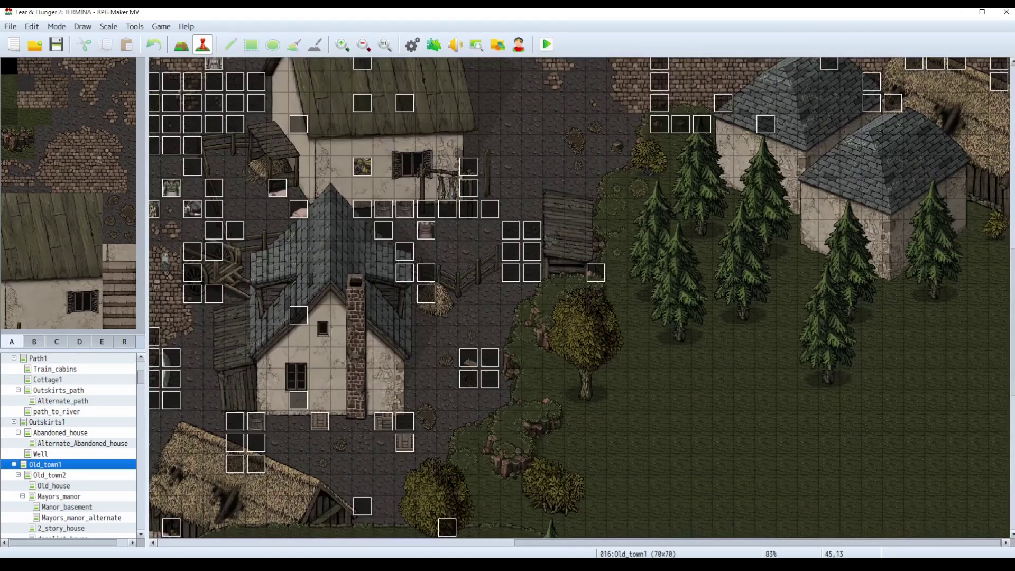